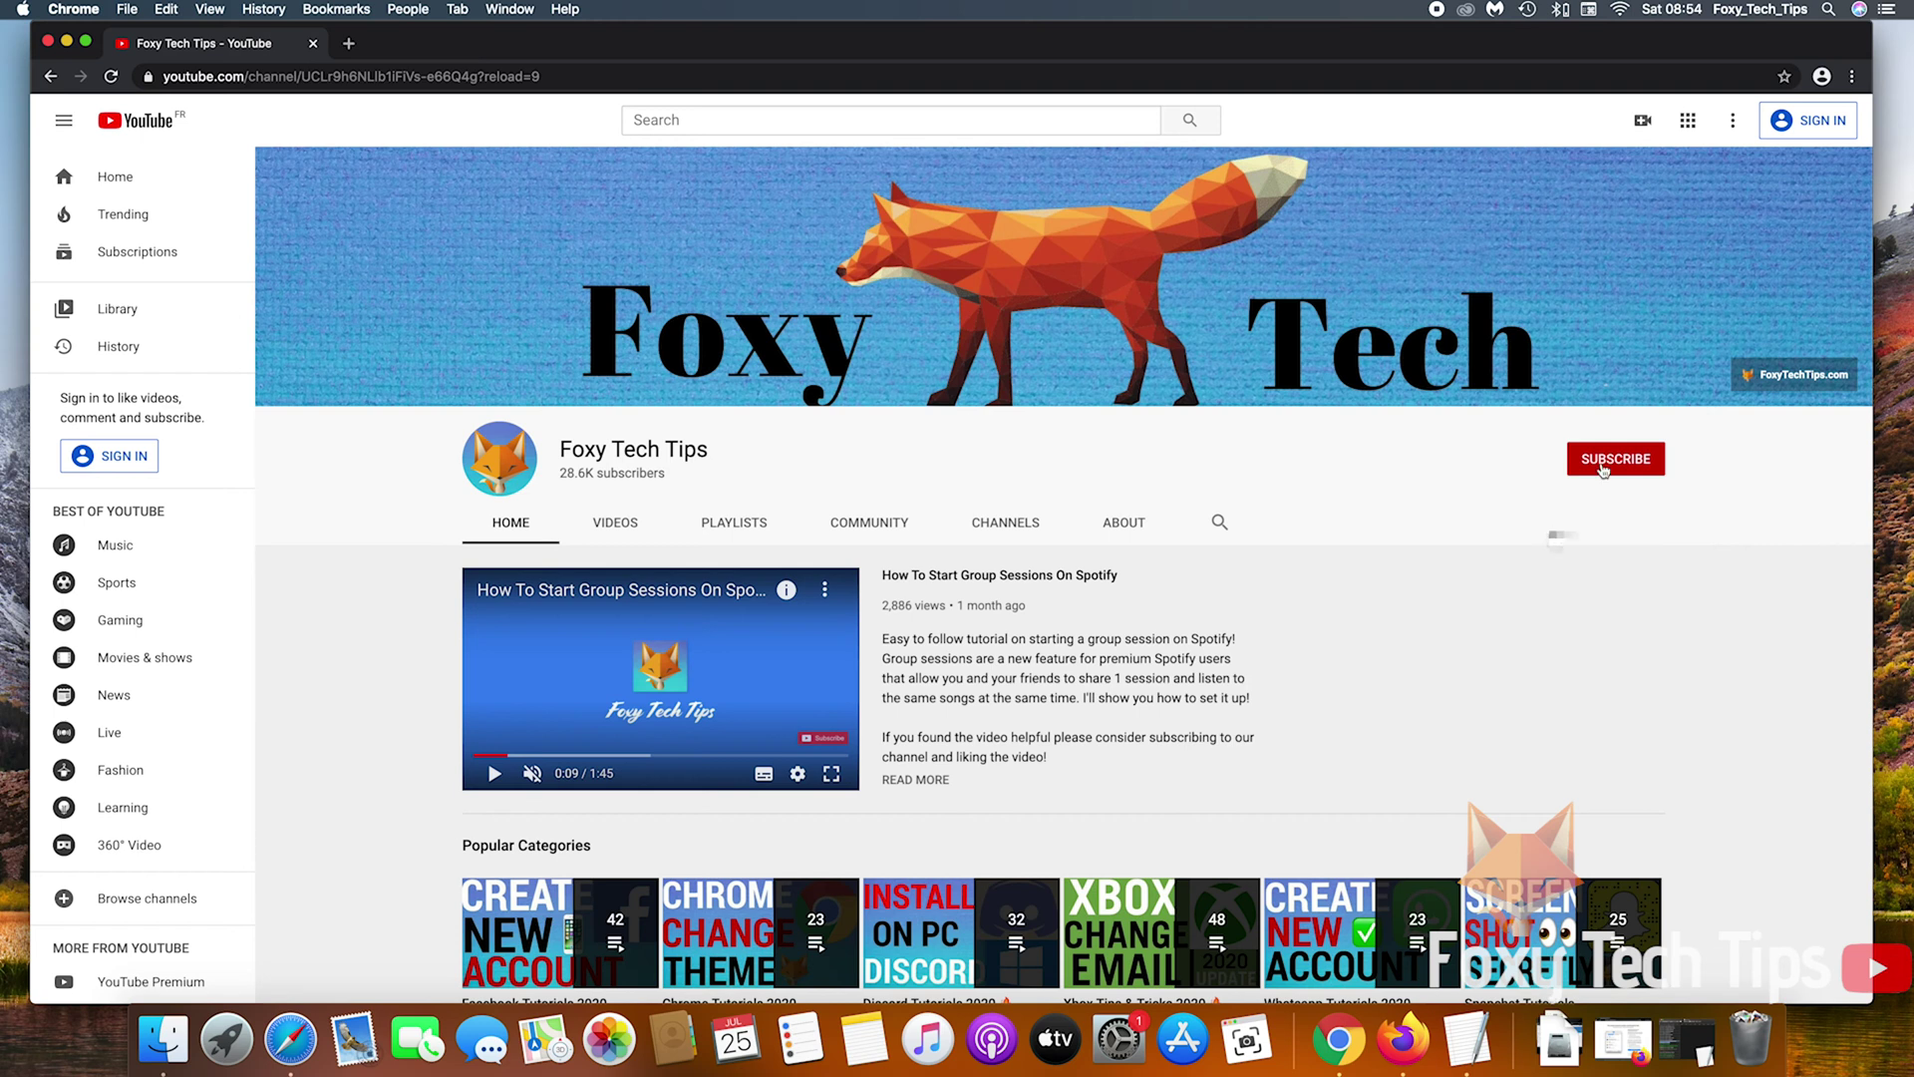
- Minimise the Chrome window showing the YouTube channel so the desktop is visible
left_click(67, 43)
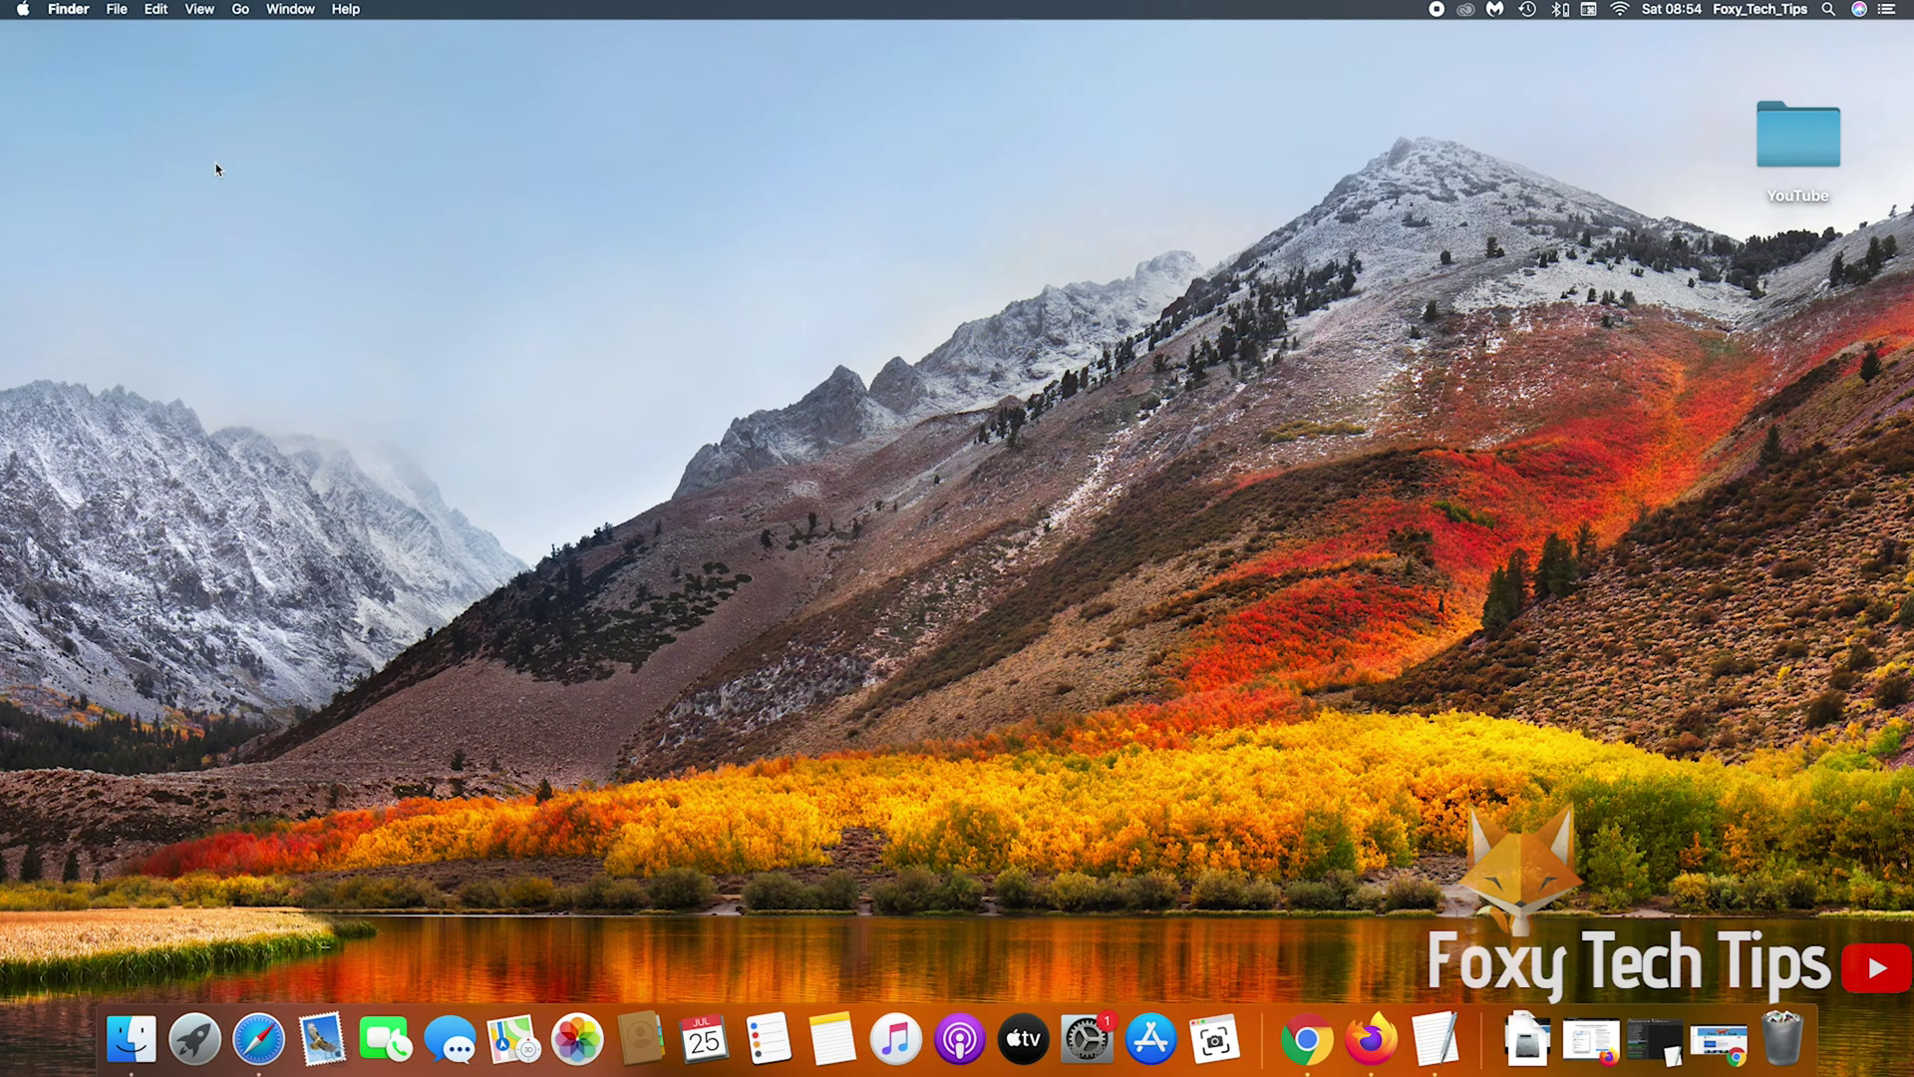
- Go to the Firewall tab of System Preferences' Security & Privacy pane, where the firewall shows as off
left_click(24, 10)
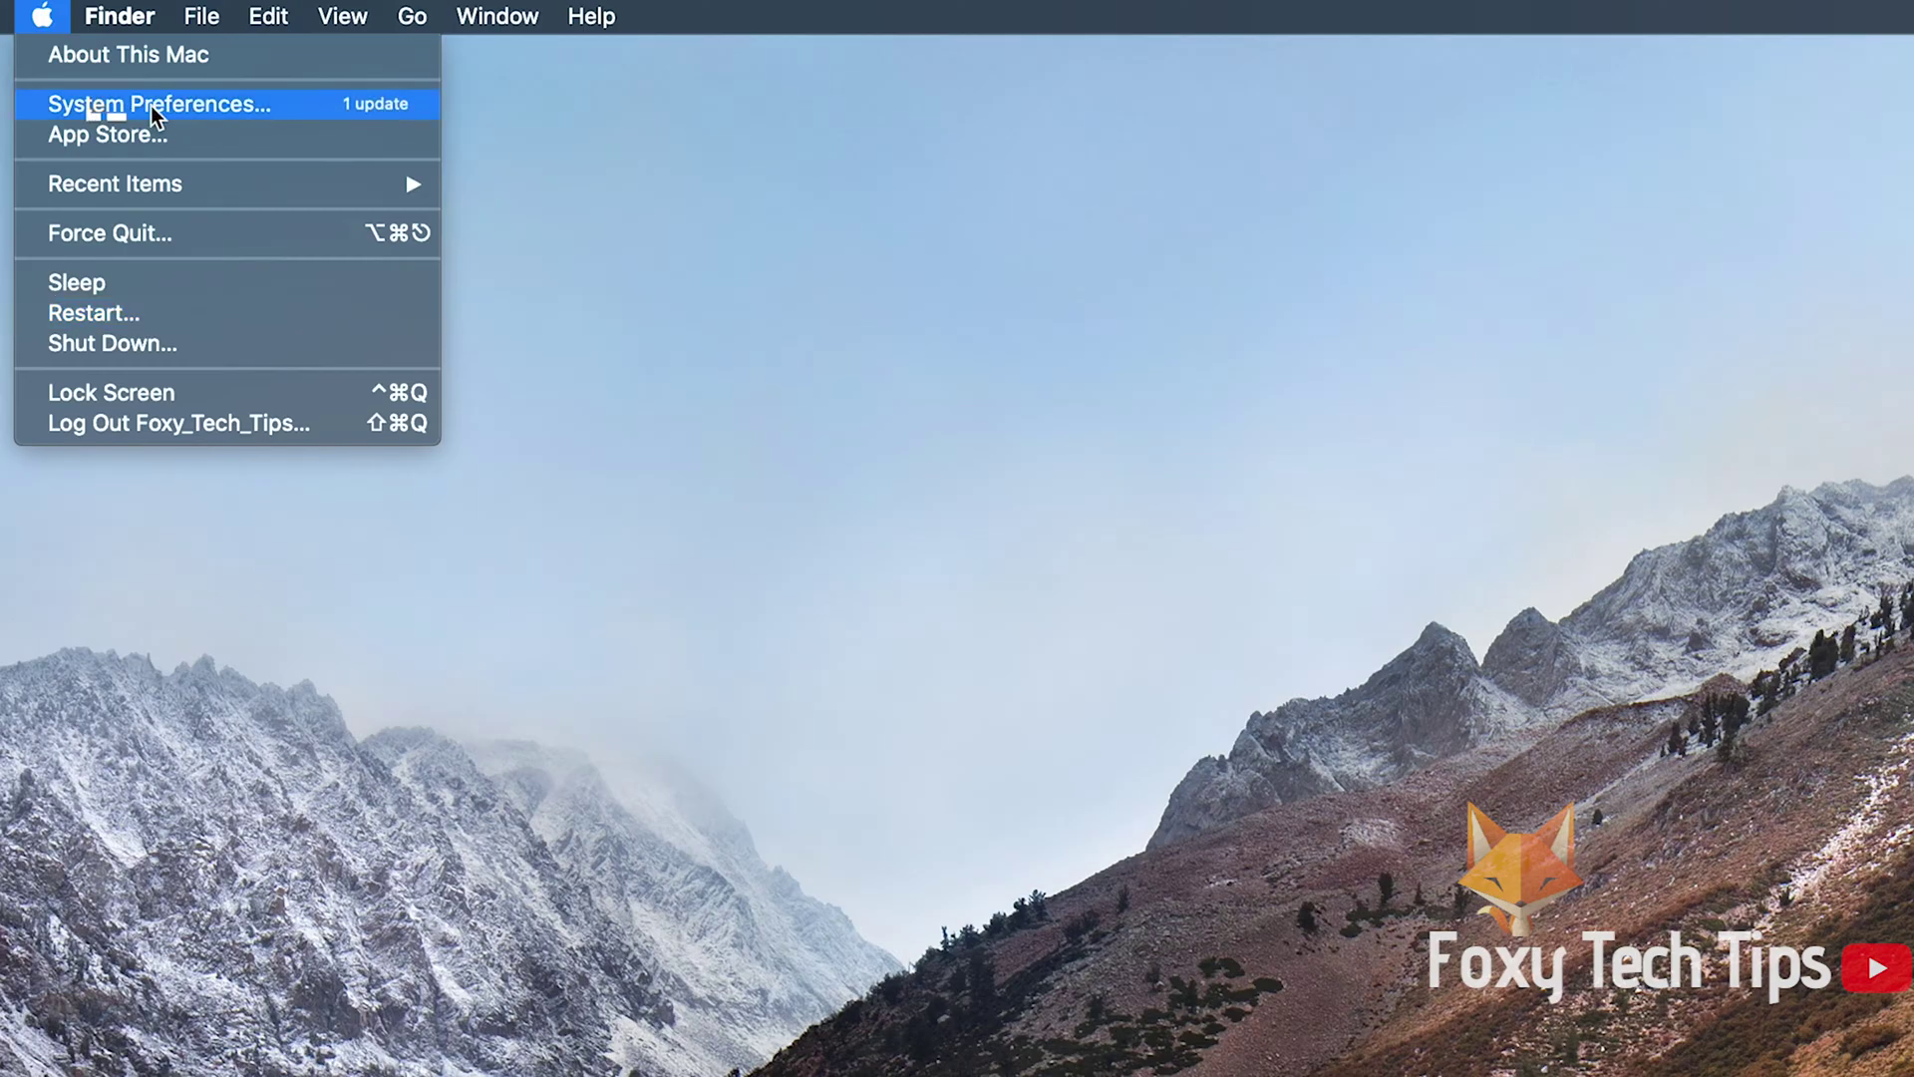
left_click(72, 62)
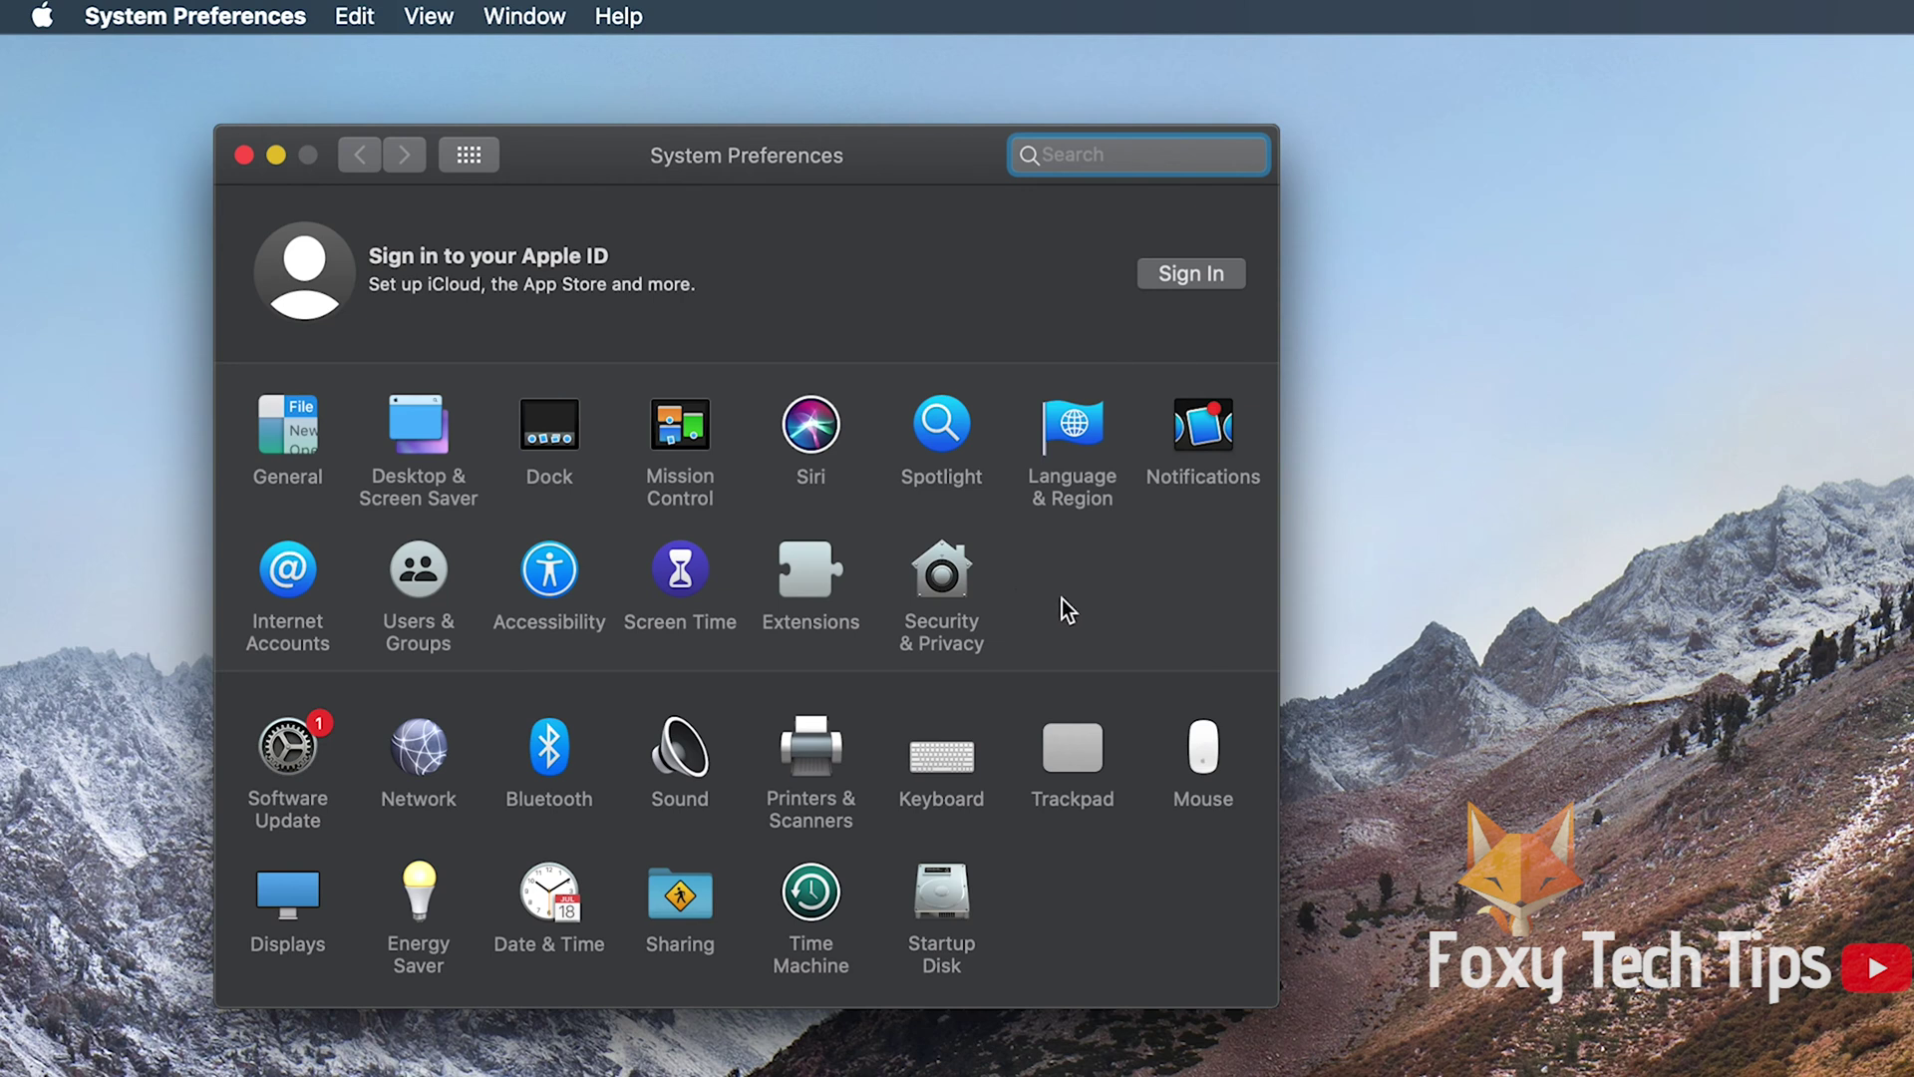
left_click(969, 600)
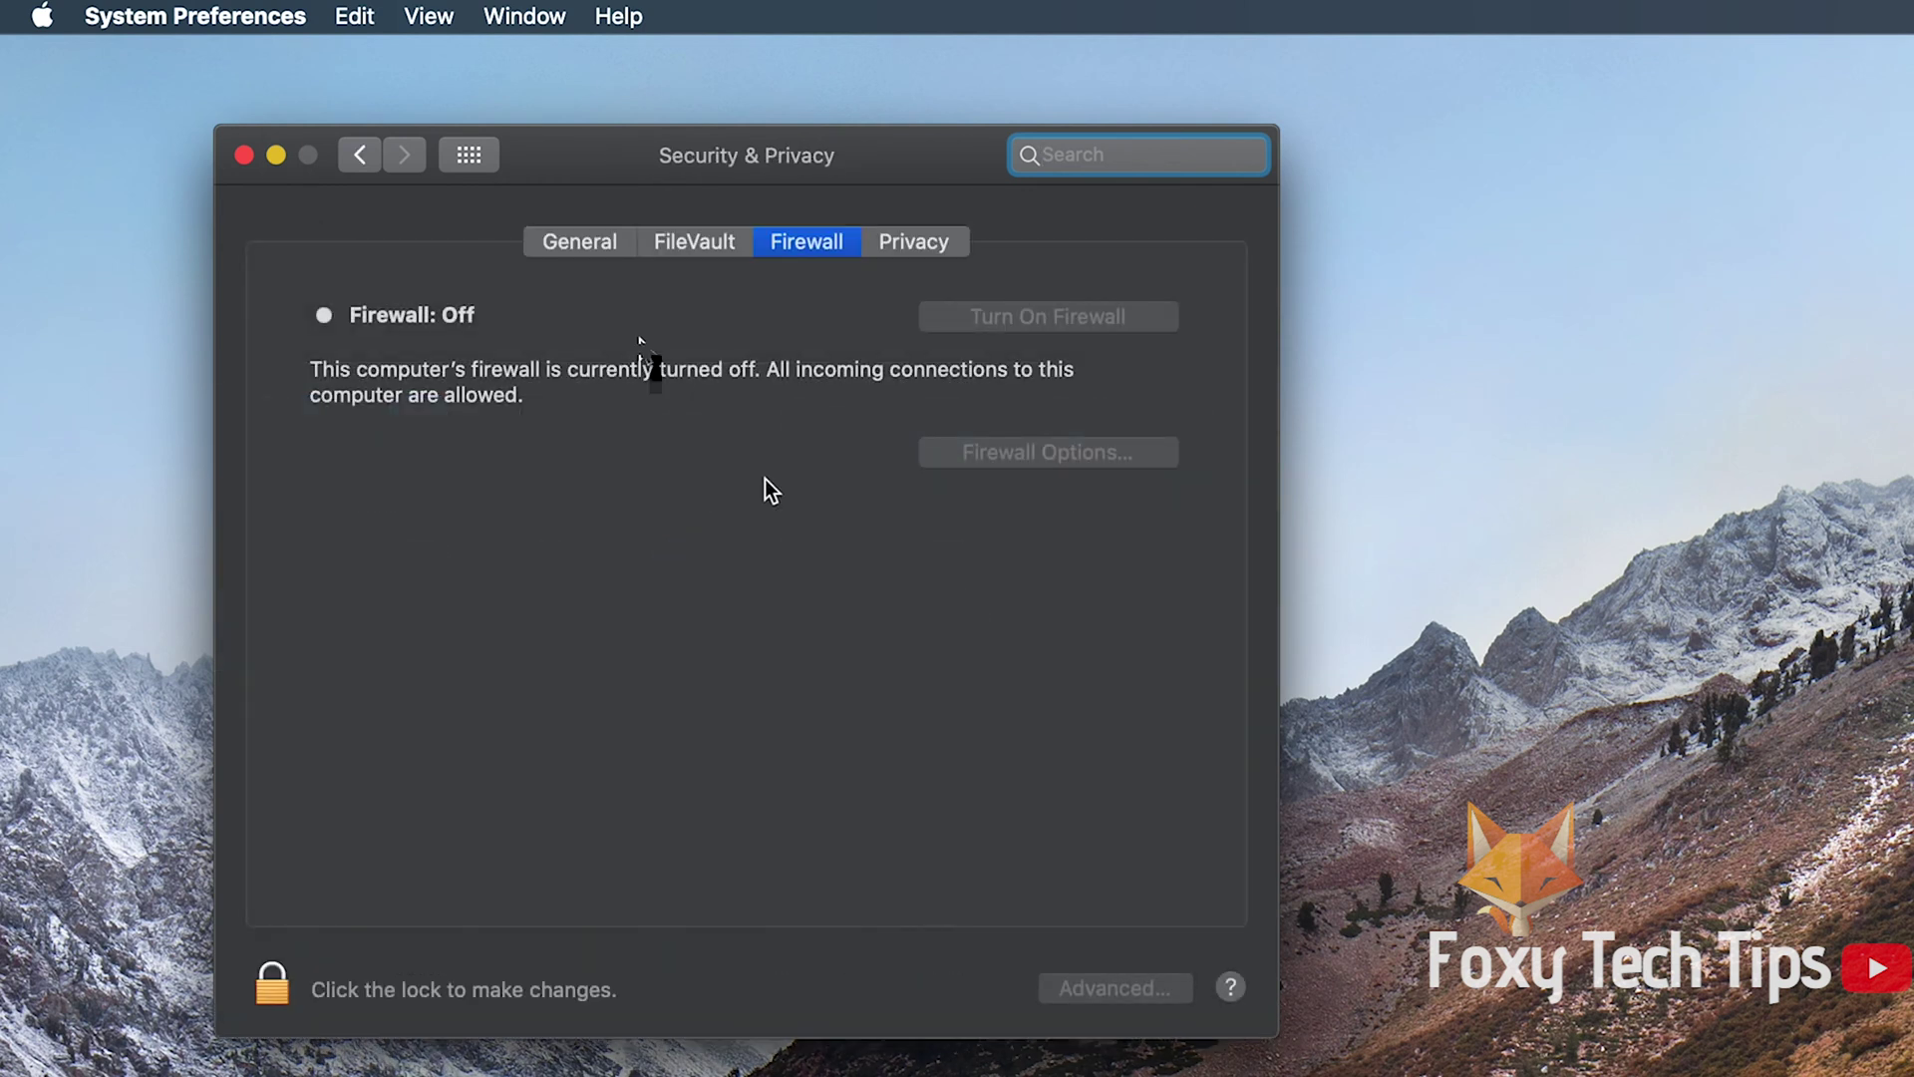
left_click(583, 249)
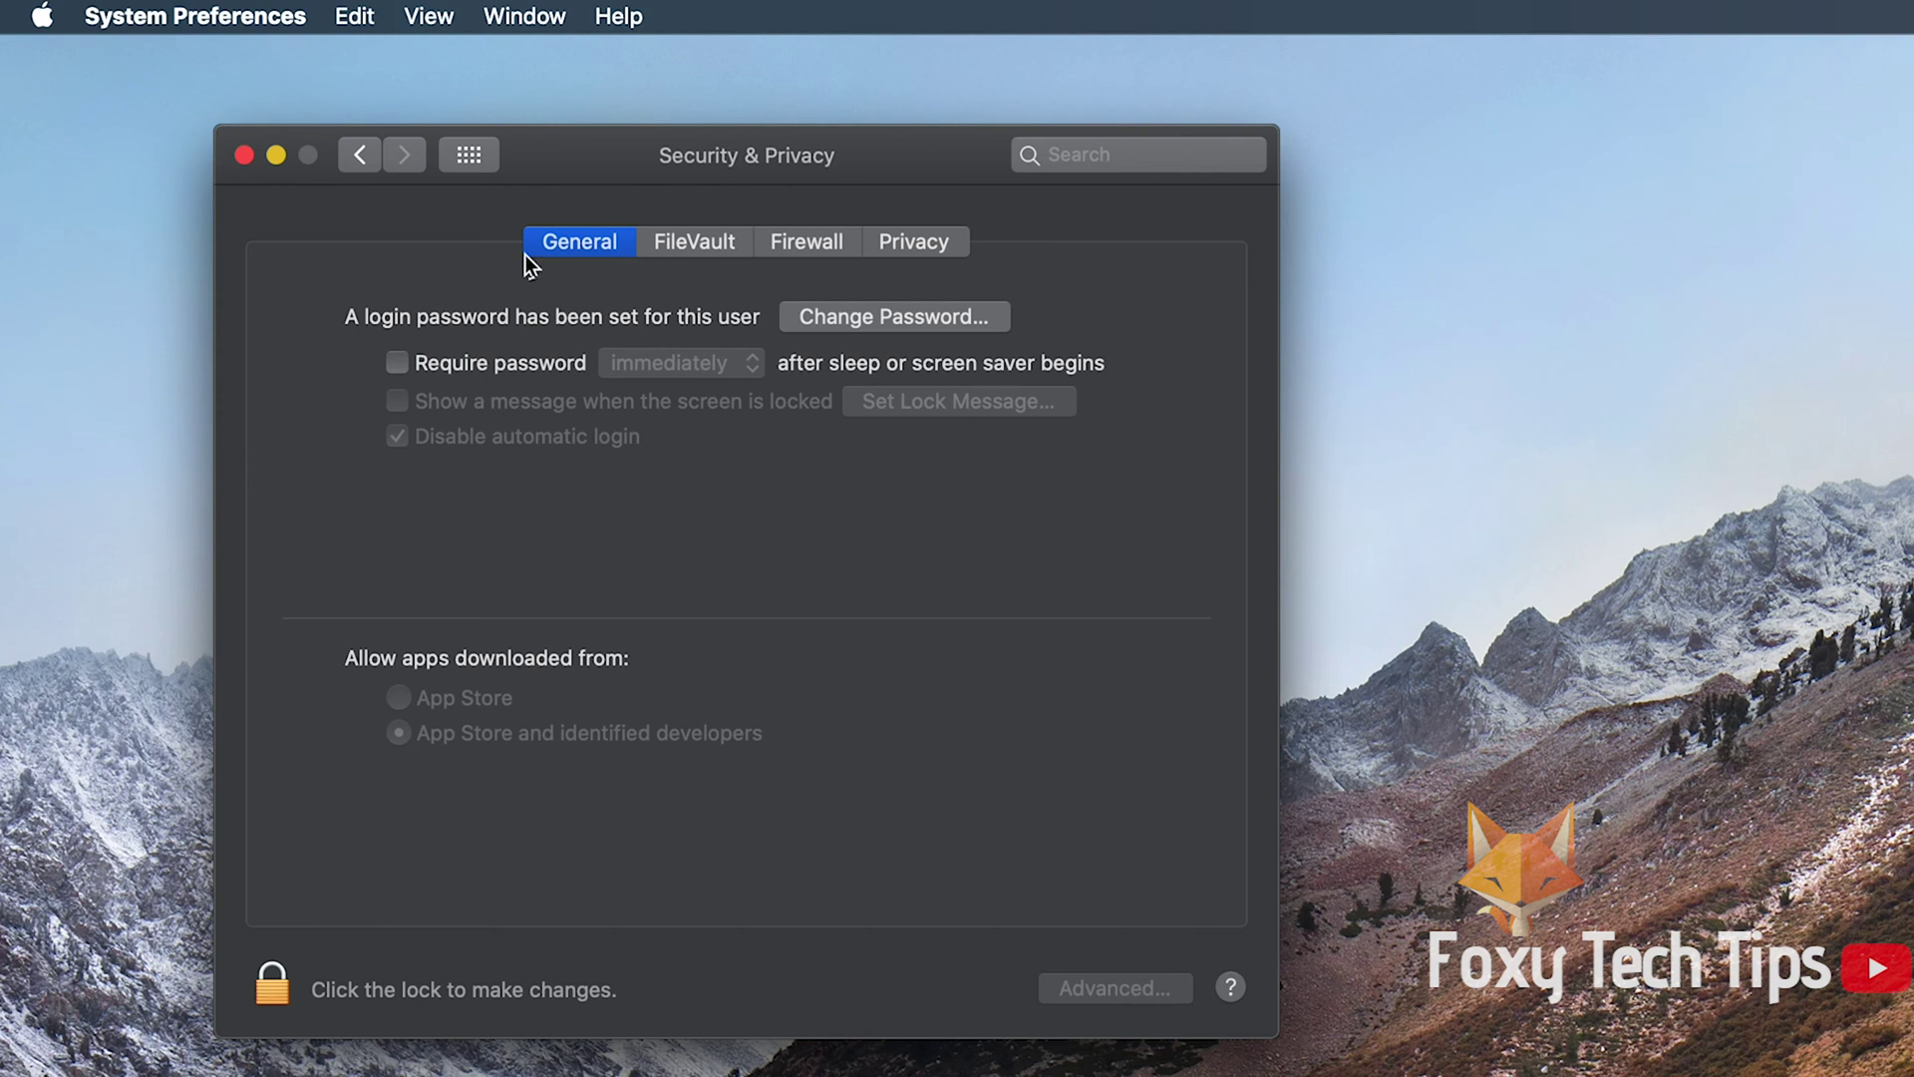
left_click(774, 240)
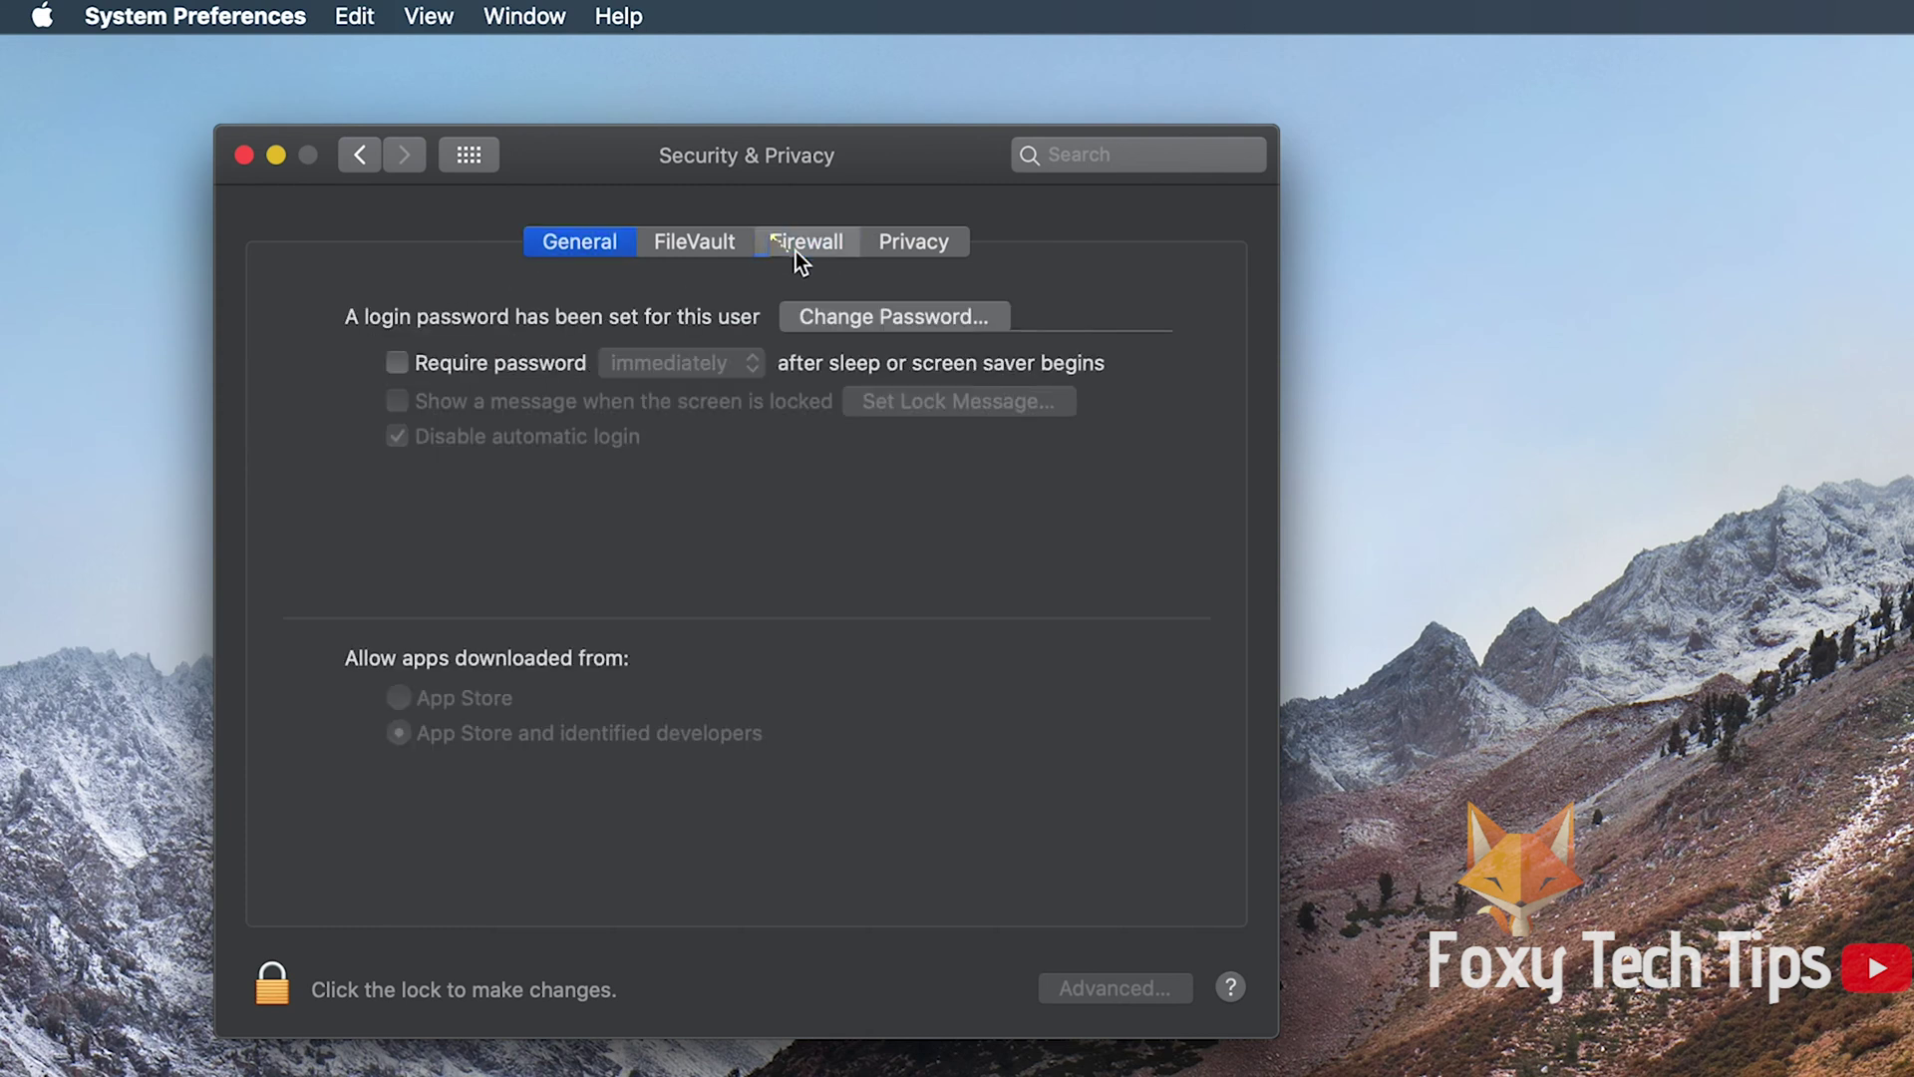
left_click(795, 250)
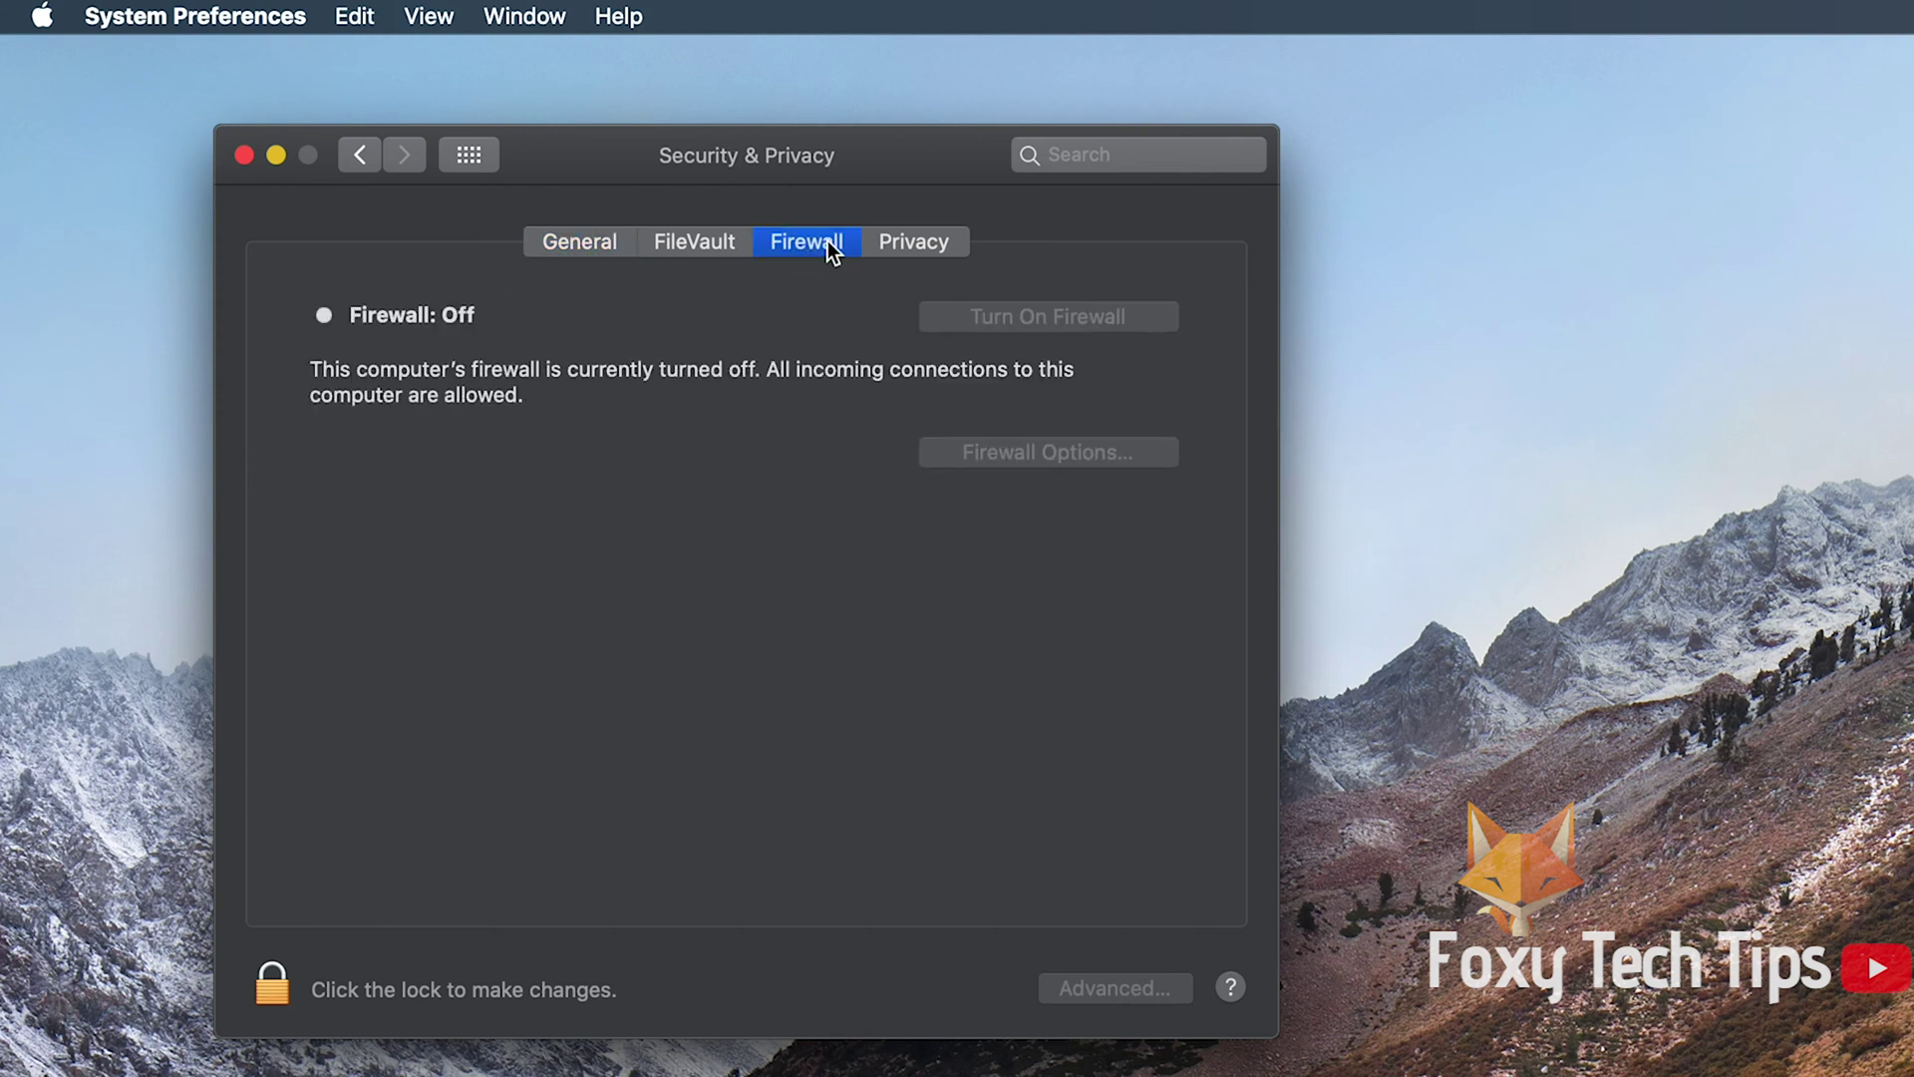
- Unlock the pane with the admin password, turn the firewall on, and open Firewall Options
left_click(271, 983)
type("•••••")
key("Return")
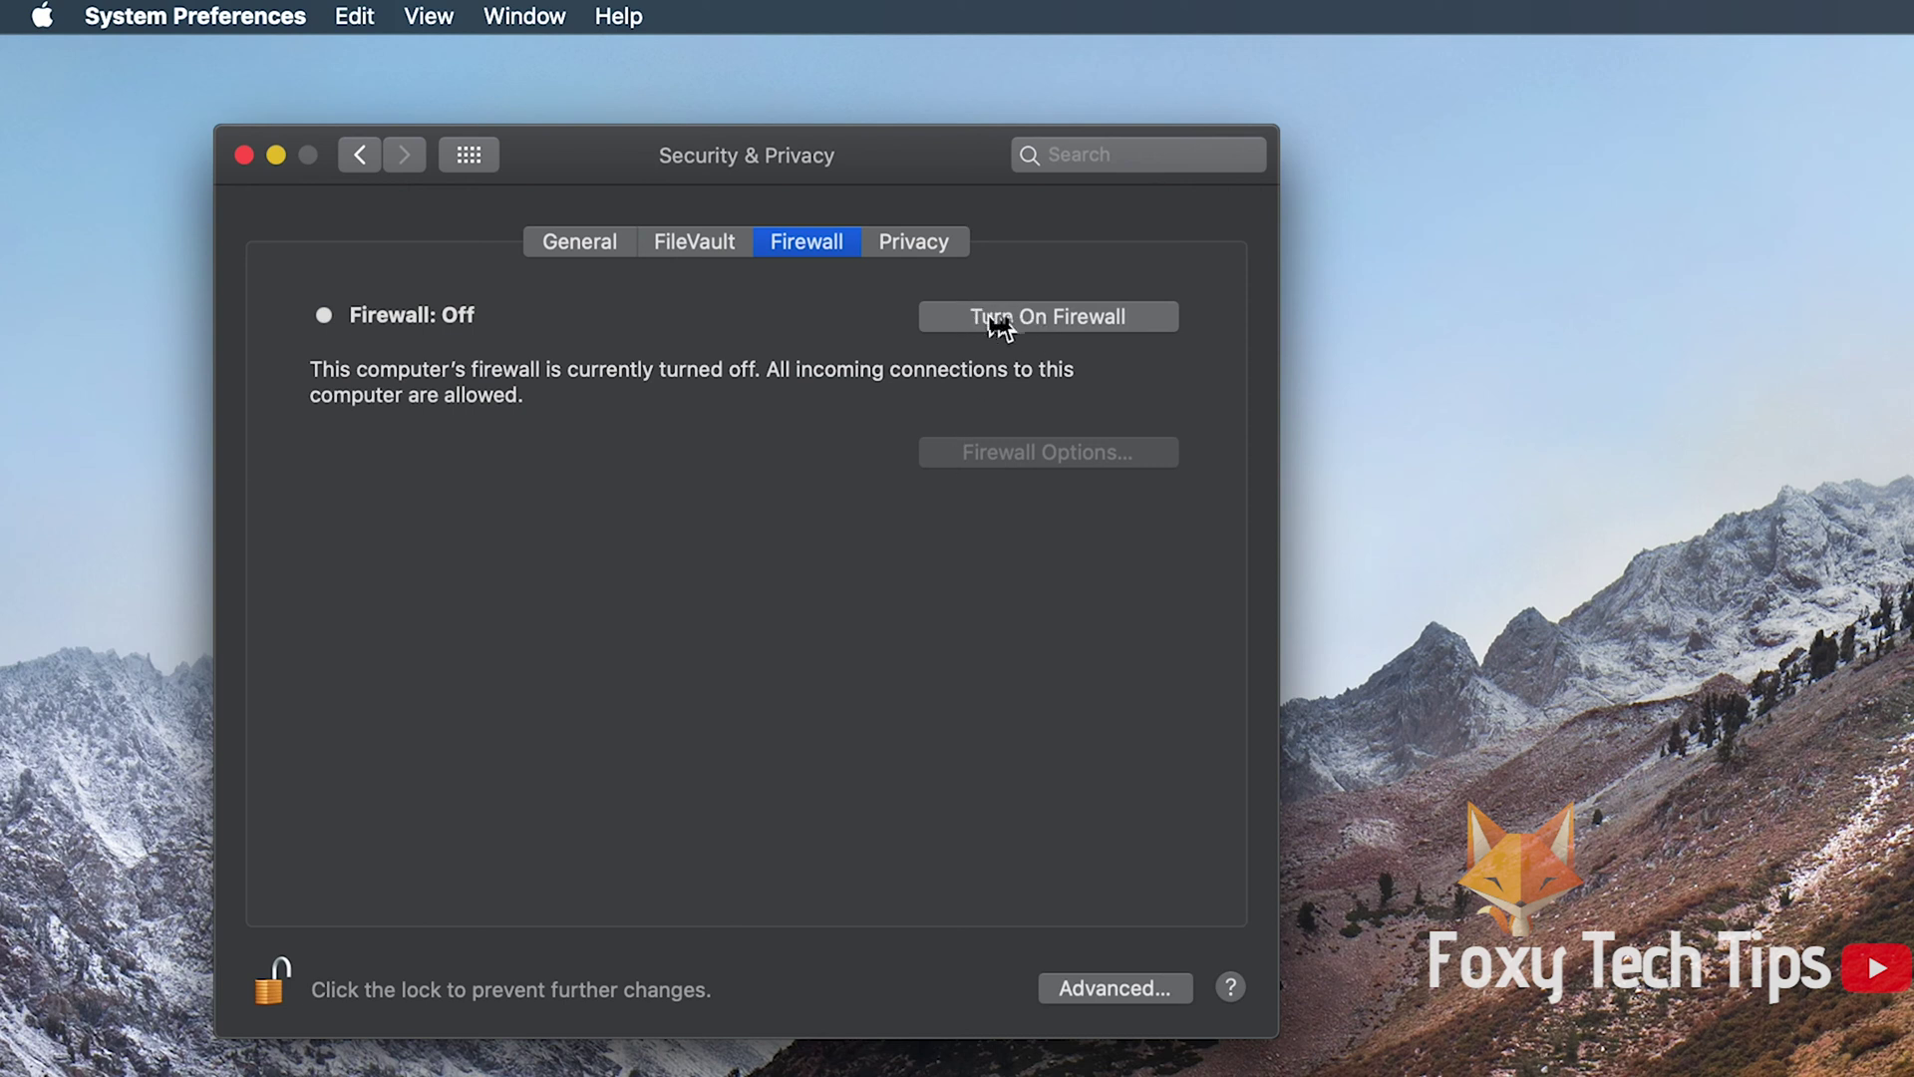
left_click(1067, 321)
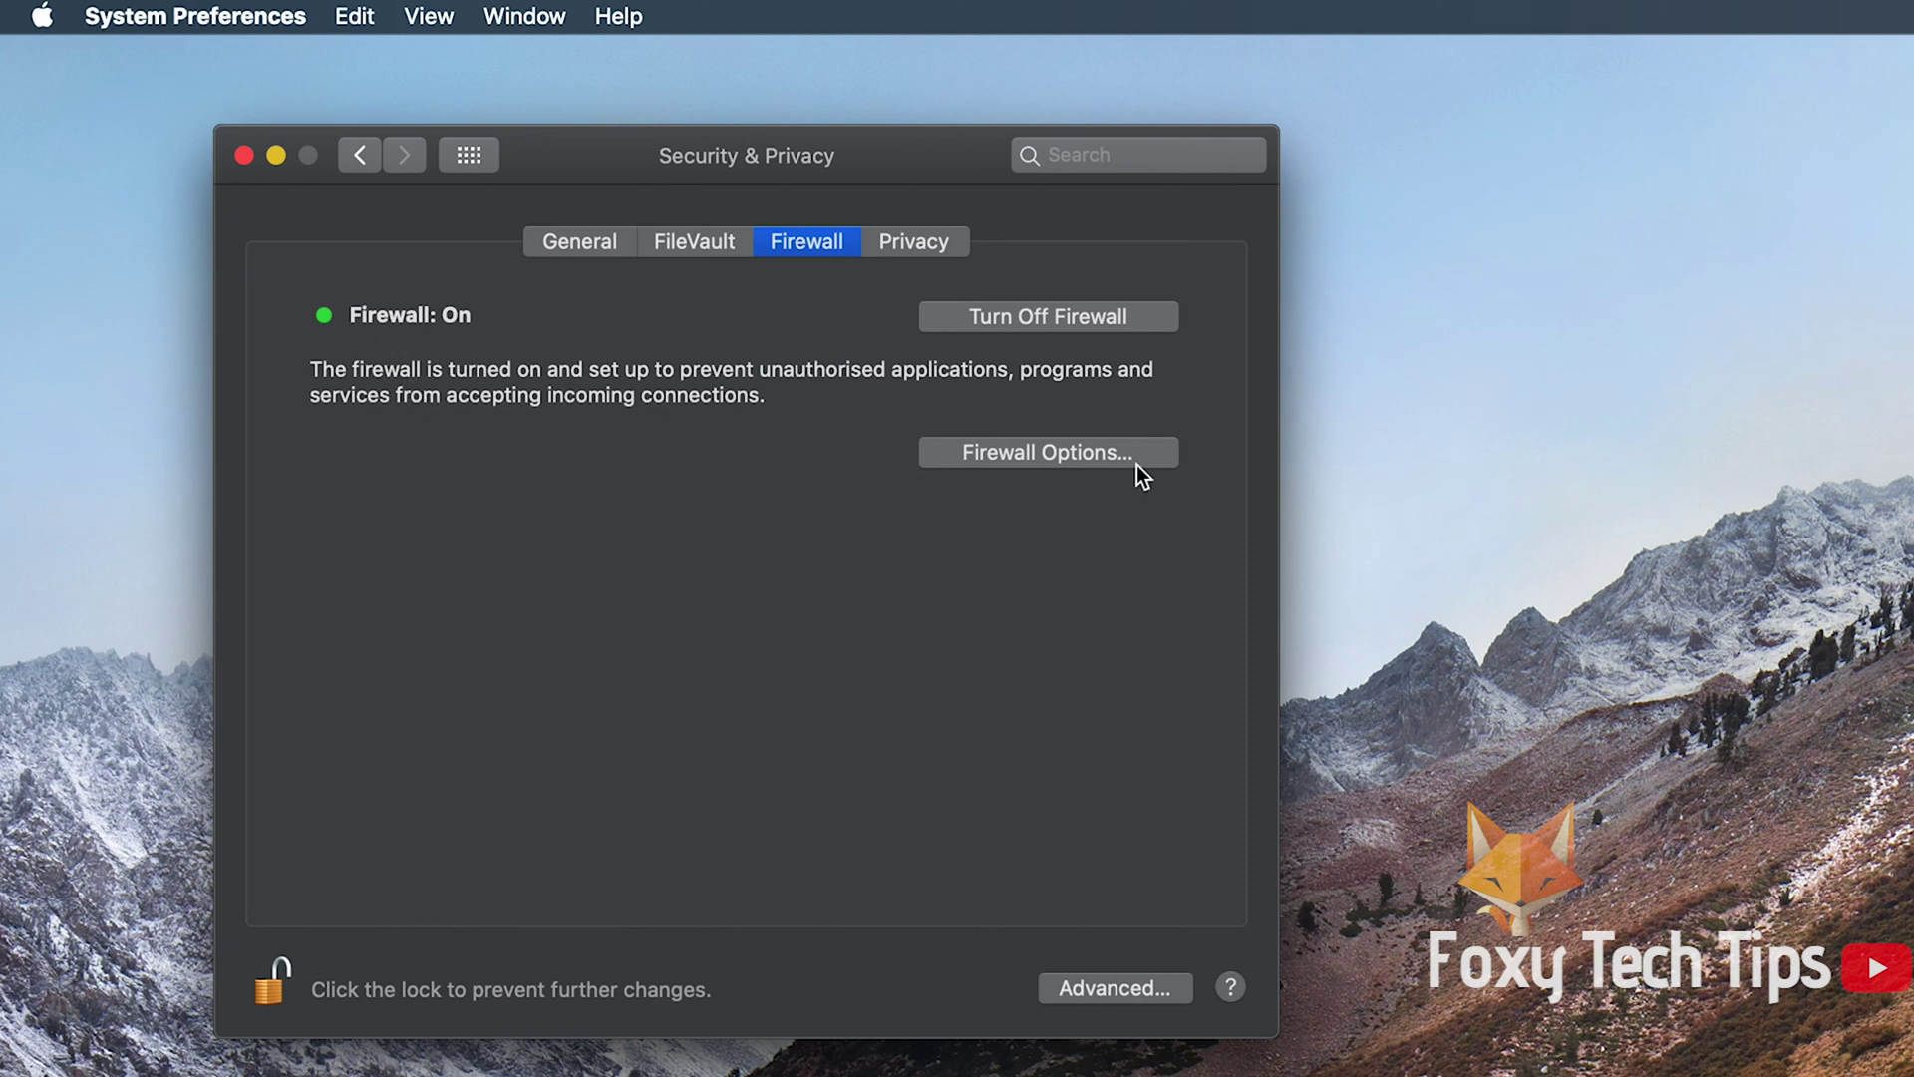
left_click(1025, 455)
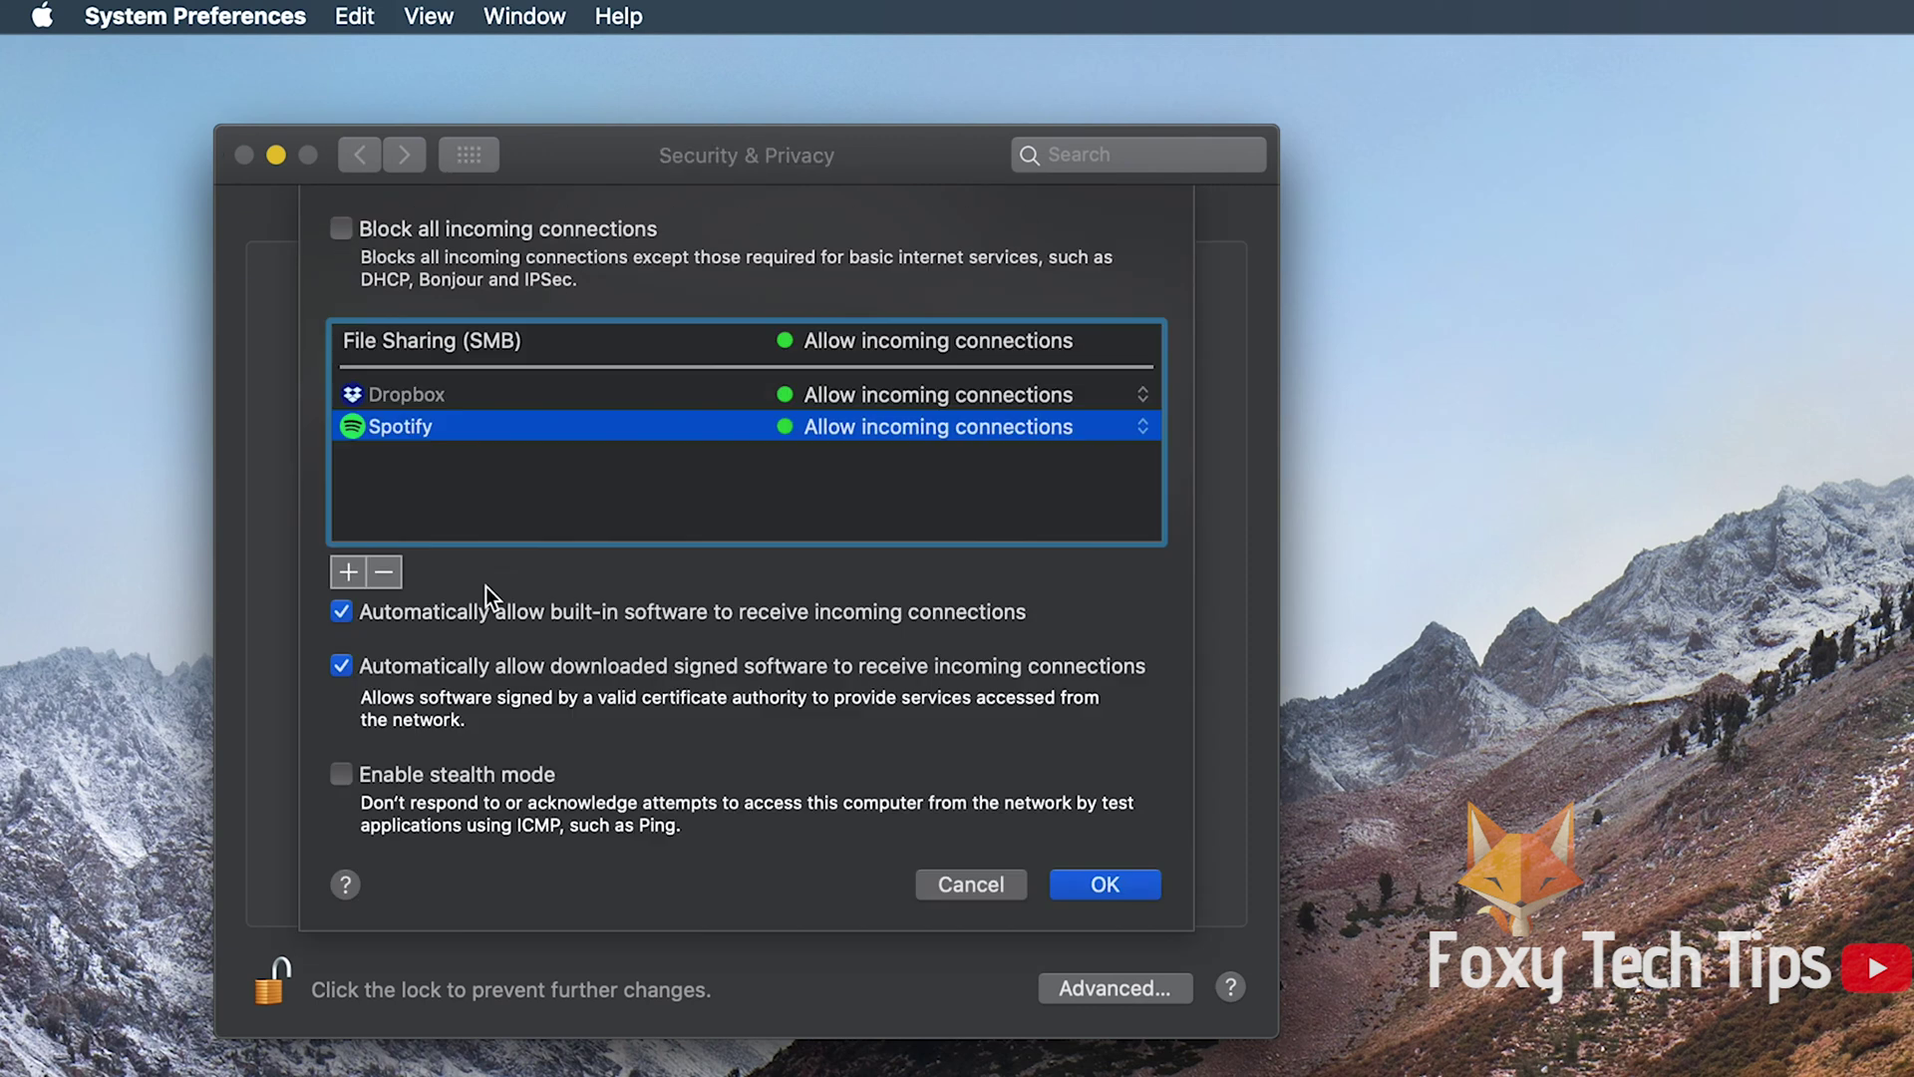
- Add Android File Transfer to the firewall app list and set it to block incoming connections
left_click(518, 391)
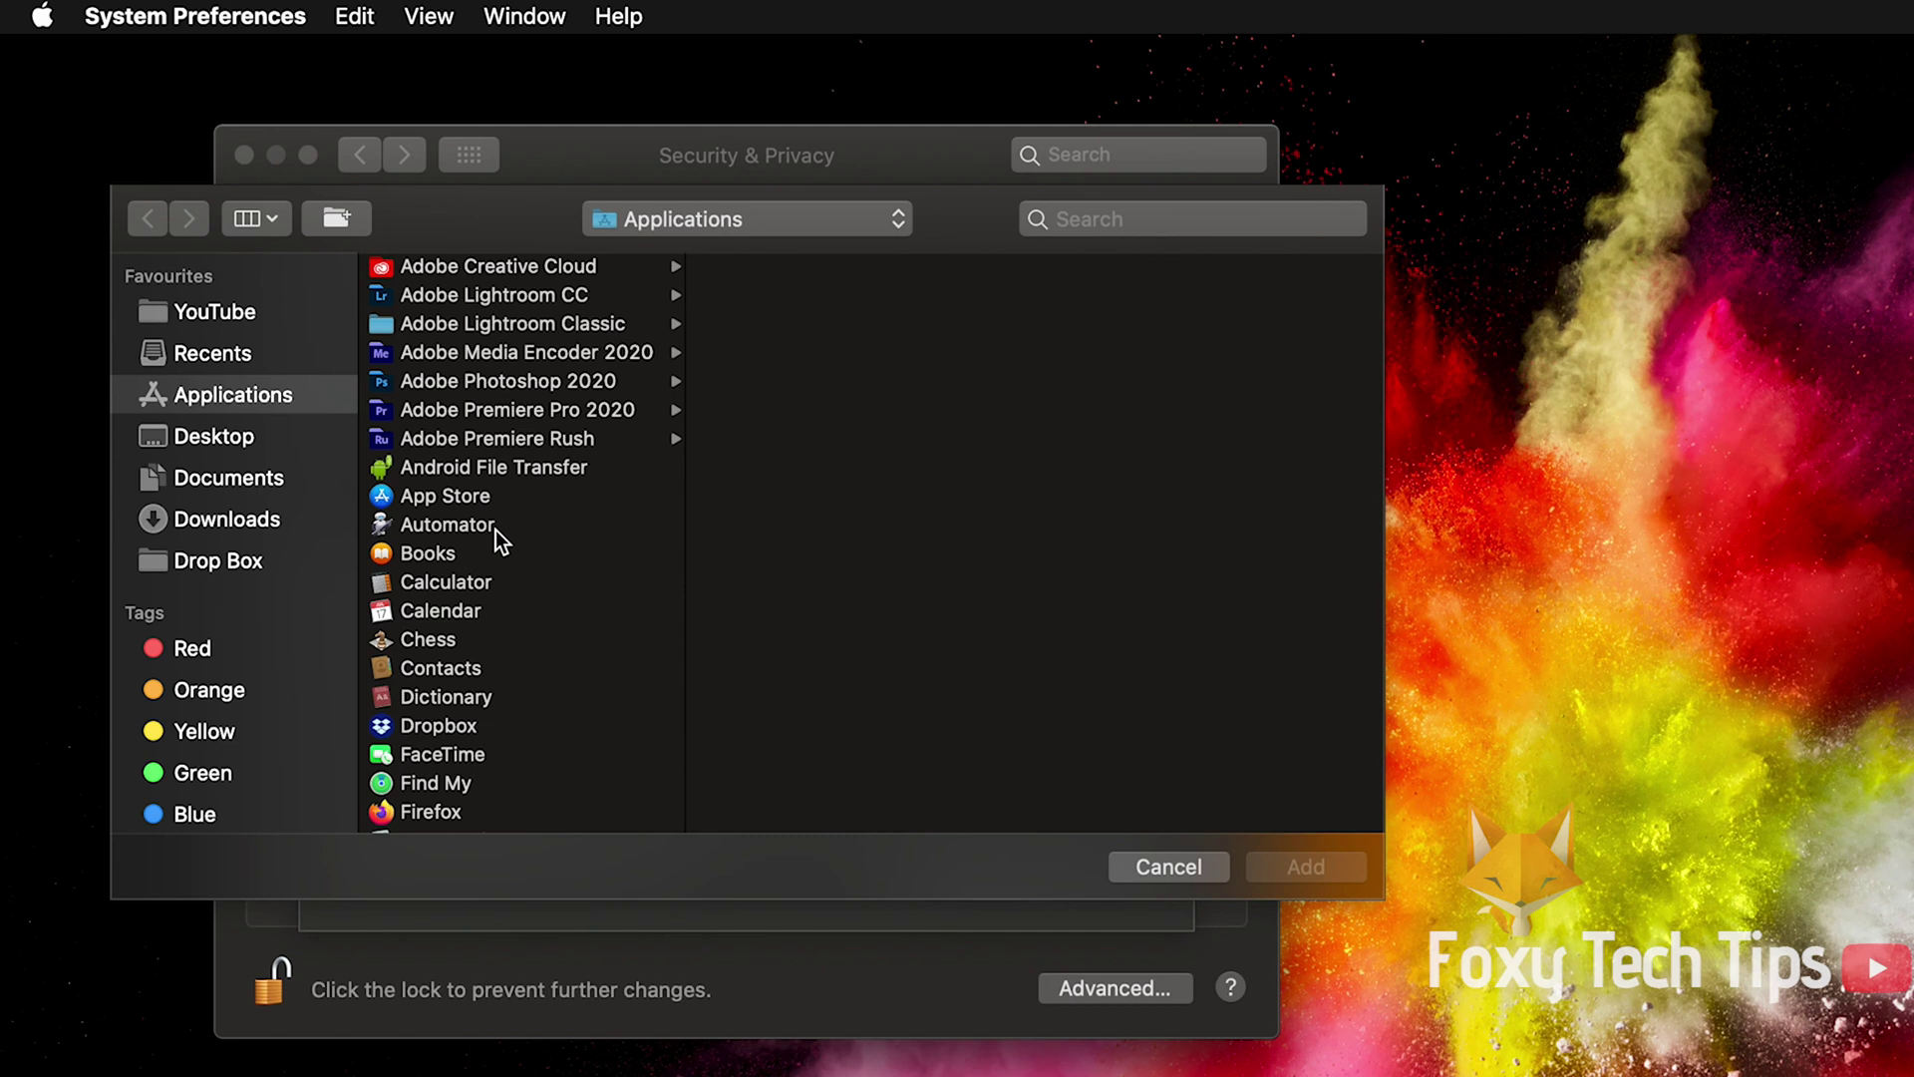
left_click(484, 466)
left_click(1306, 867)
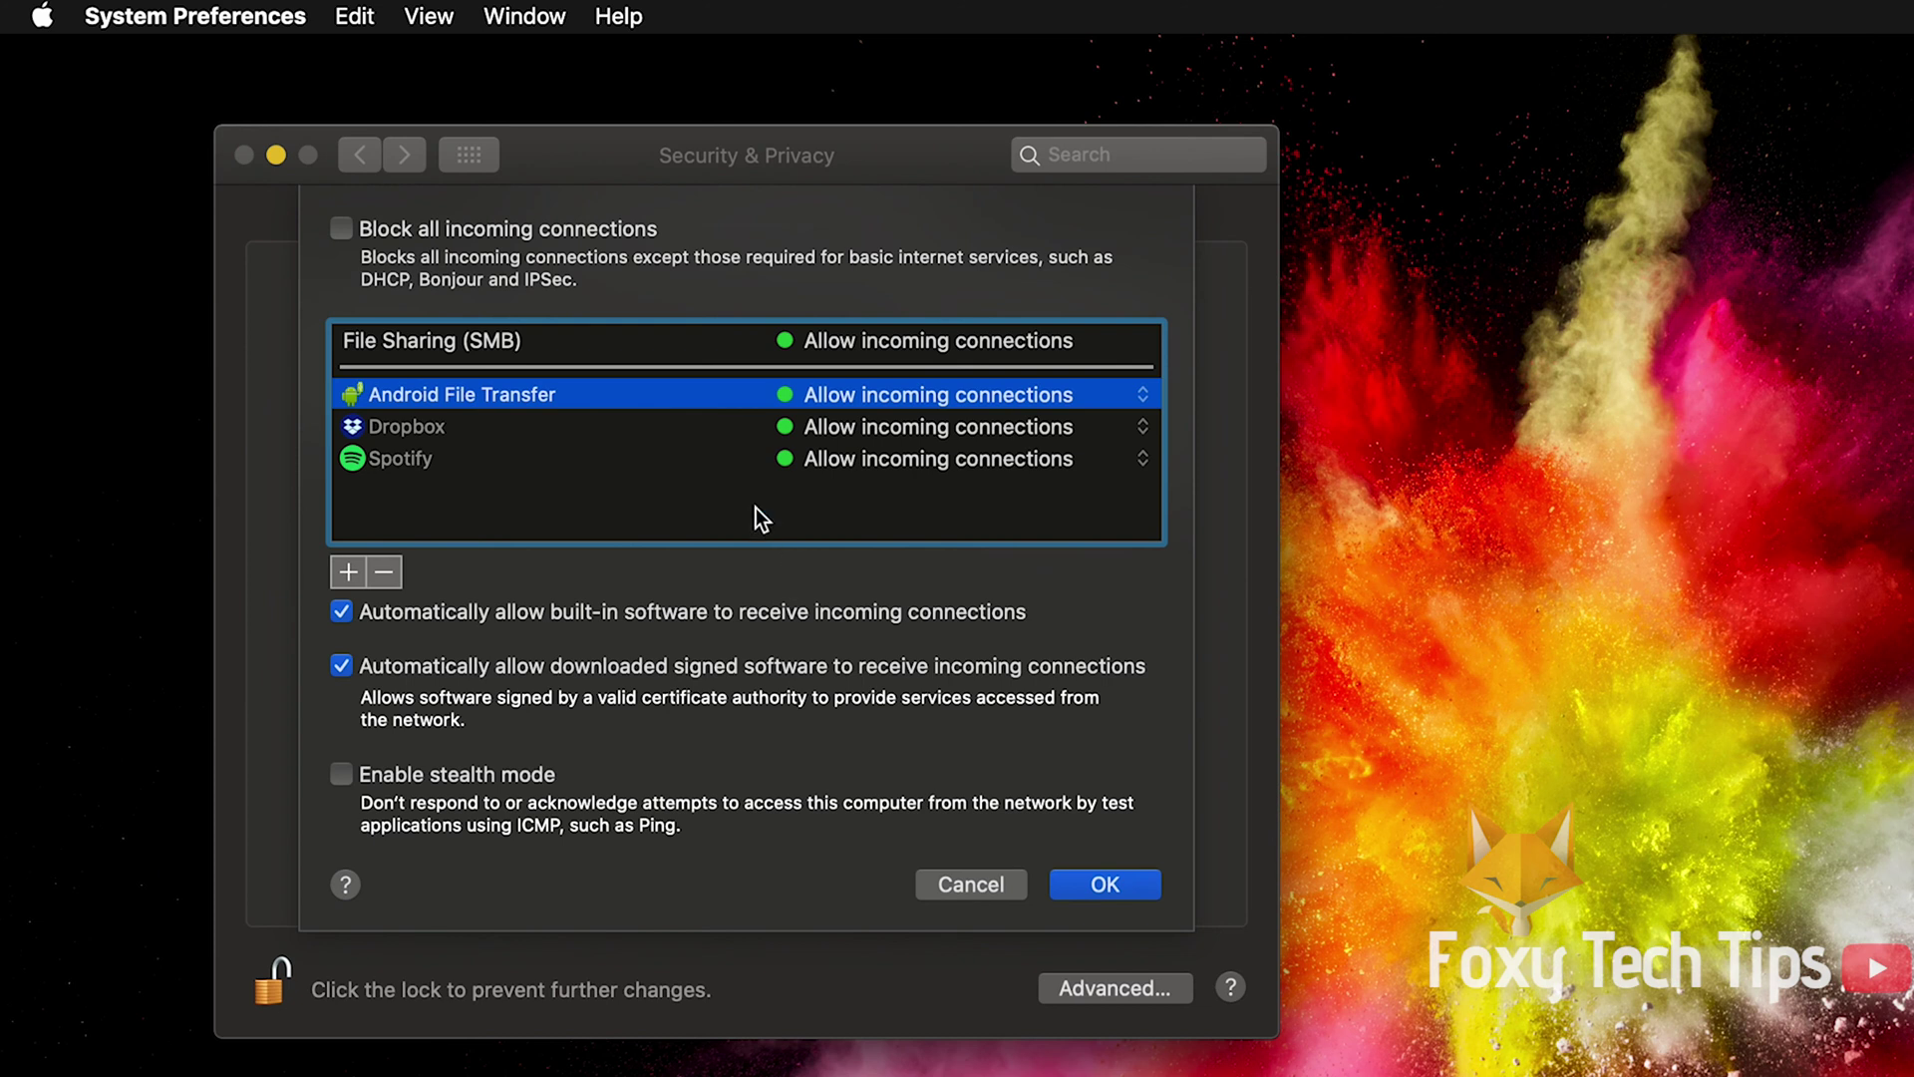
left_click(1143, 399)
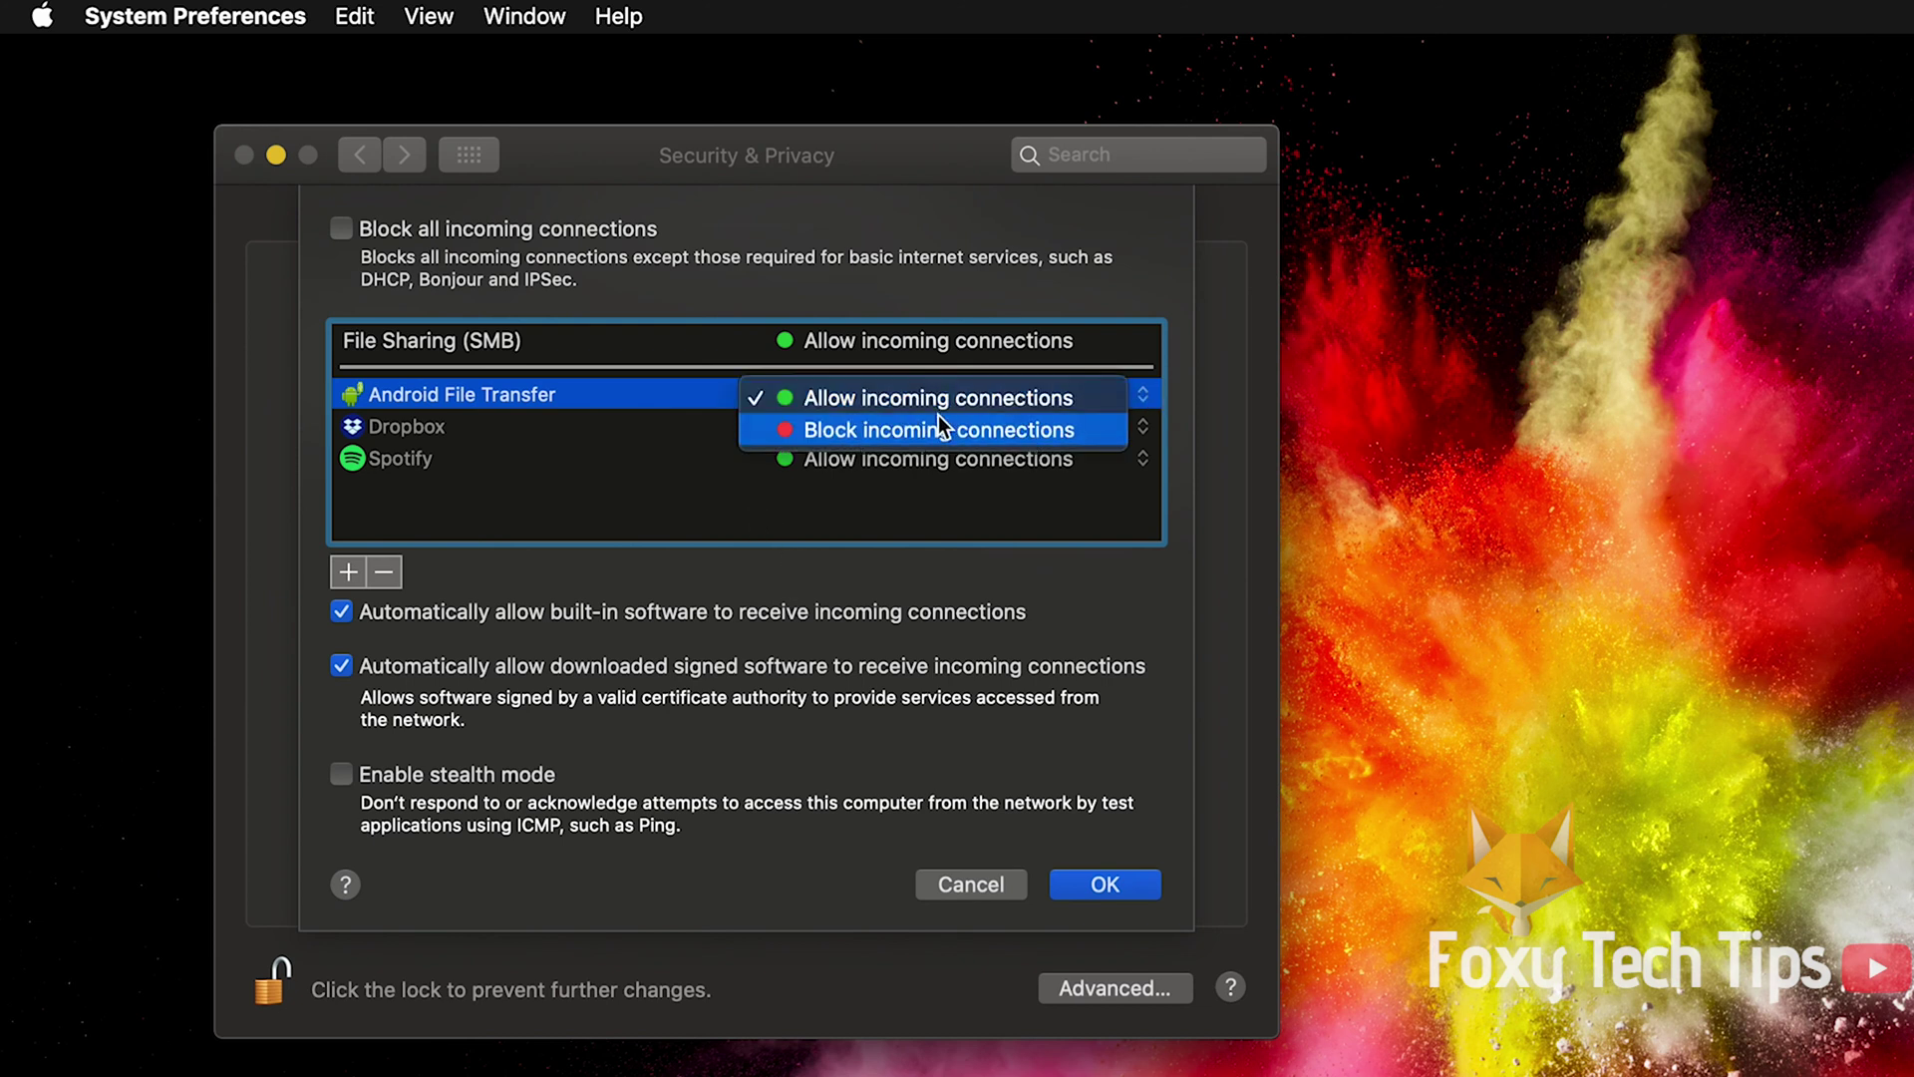
left_click(865, 429)
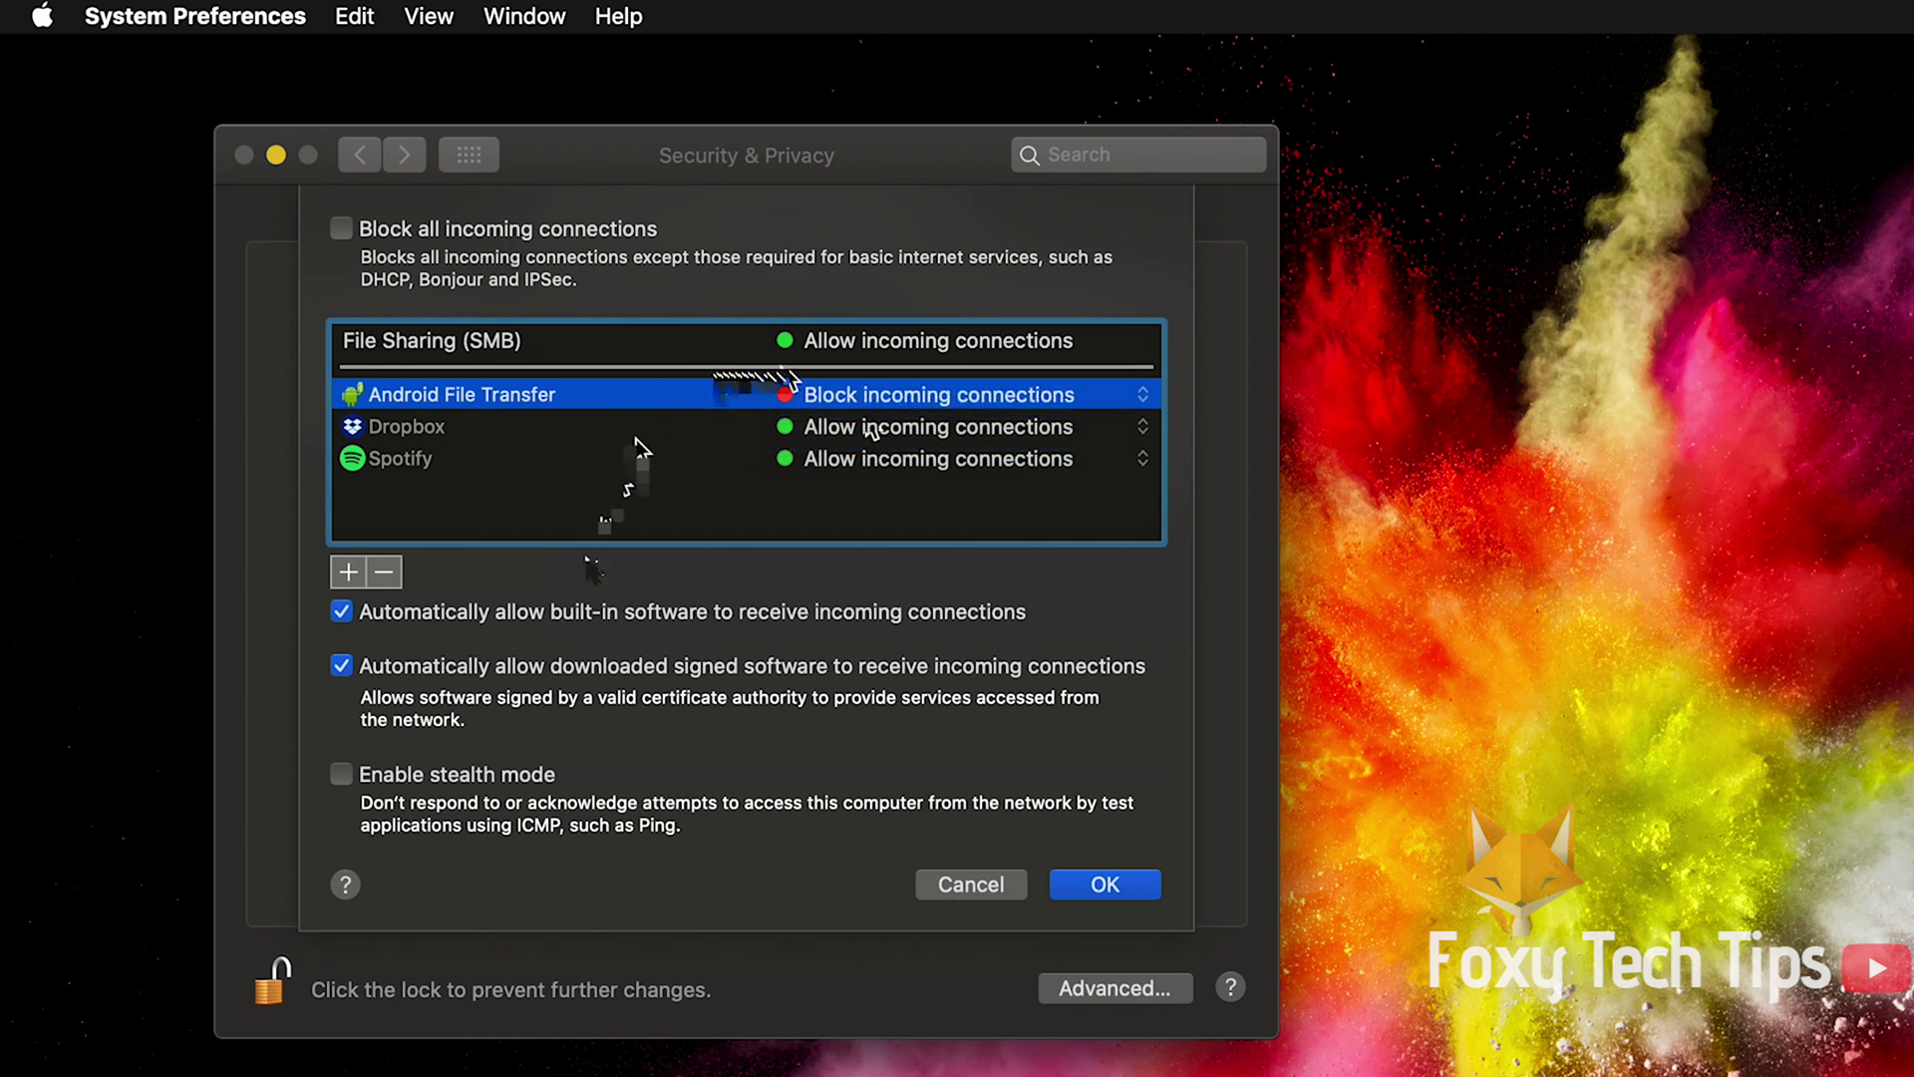
- Add Firefox to the firewall app list, set it to block incoming connections, and confirm with OK
left_click(348, 572)
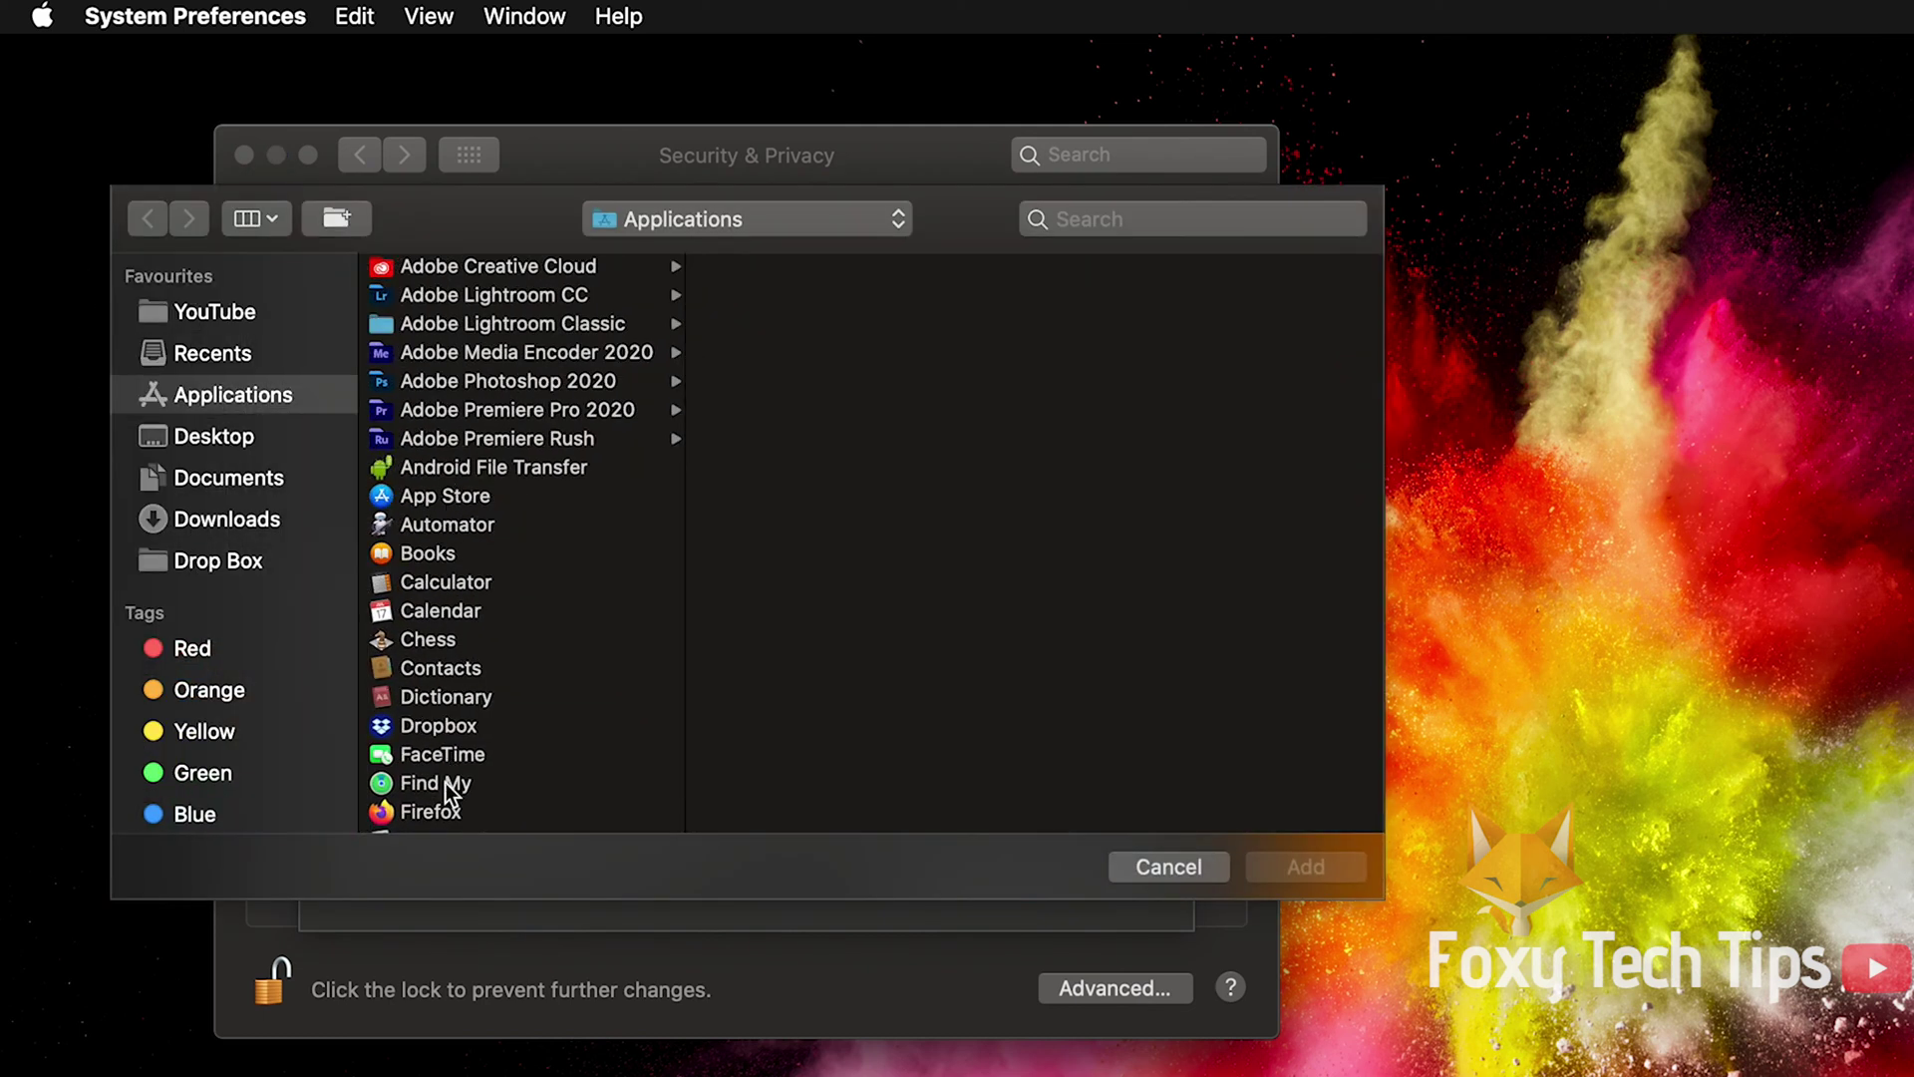
double_click(430, 812)
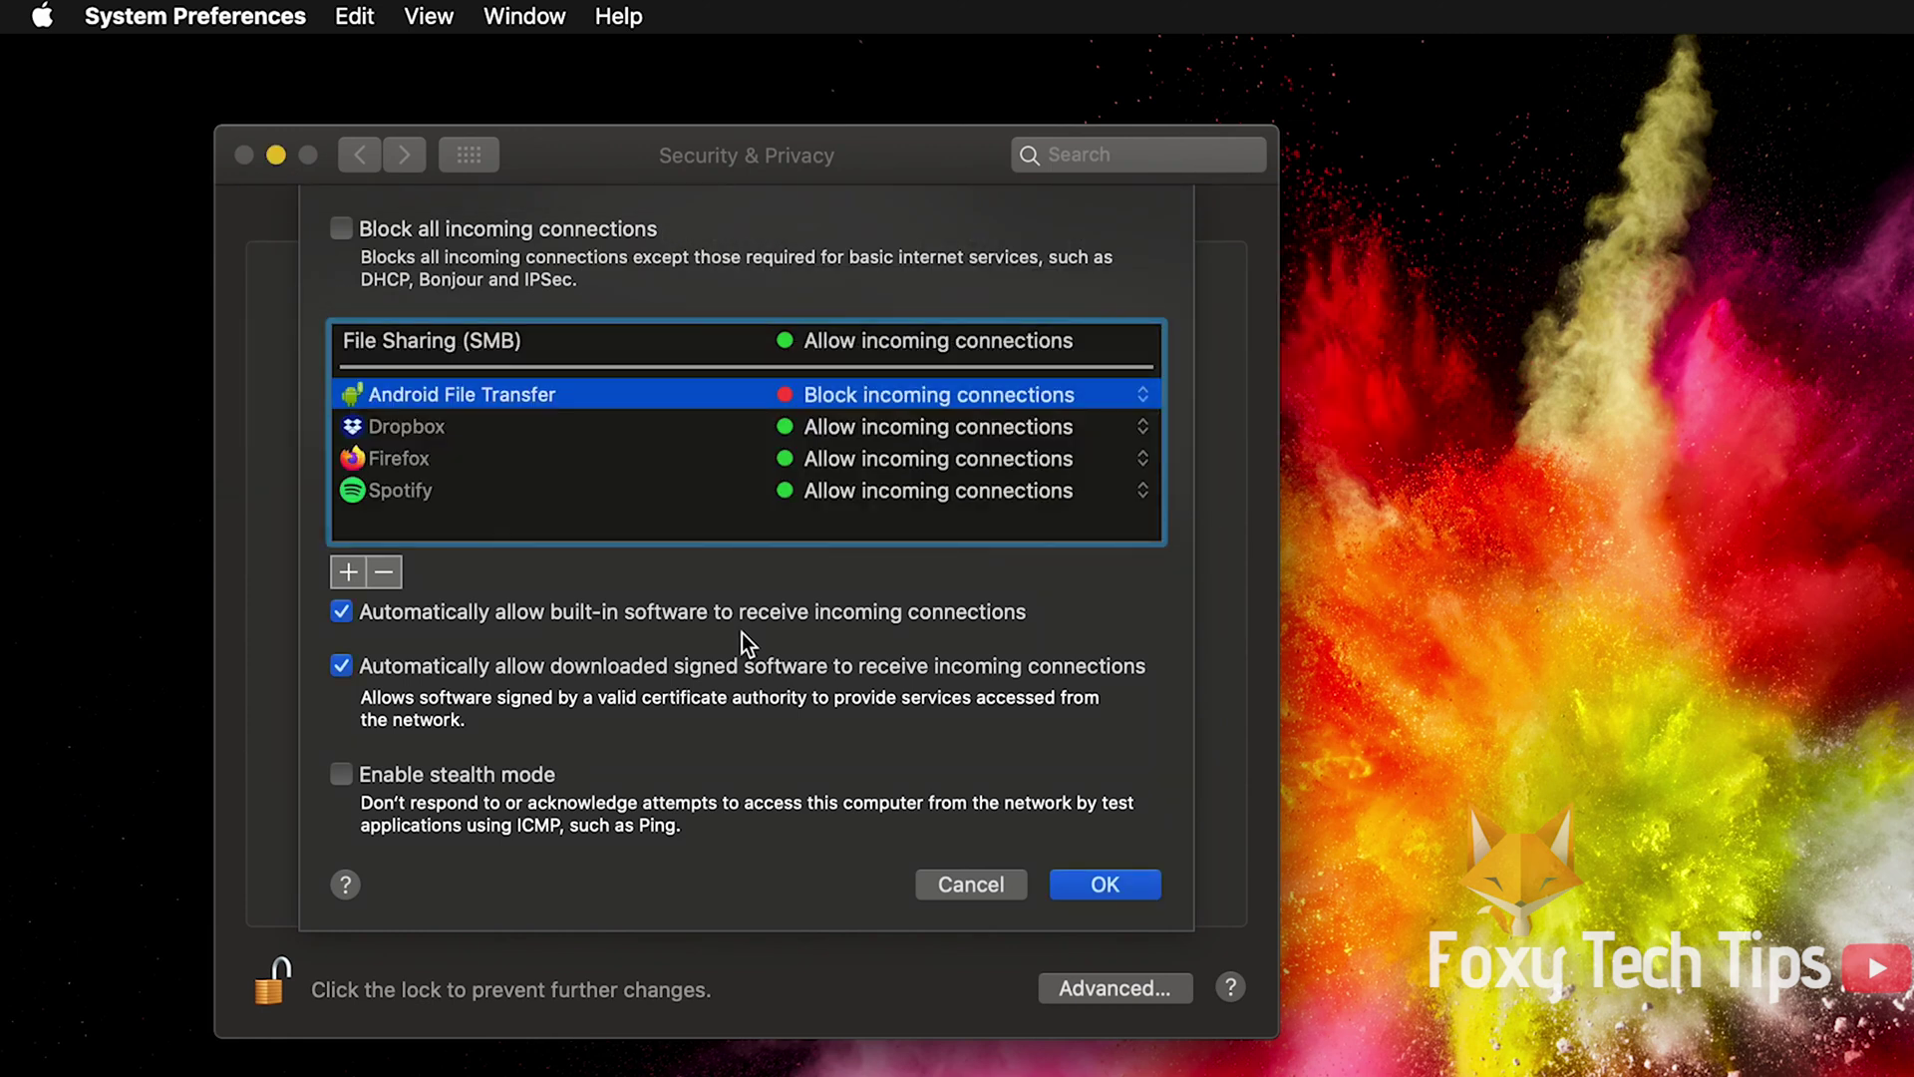
left_click(985, 456)
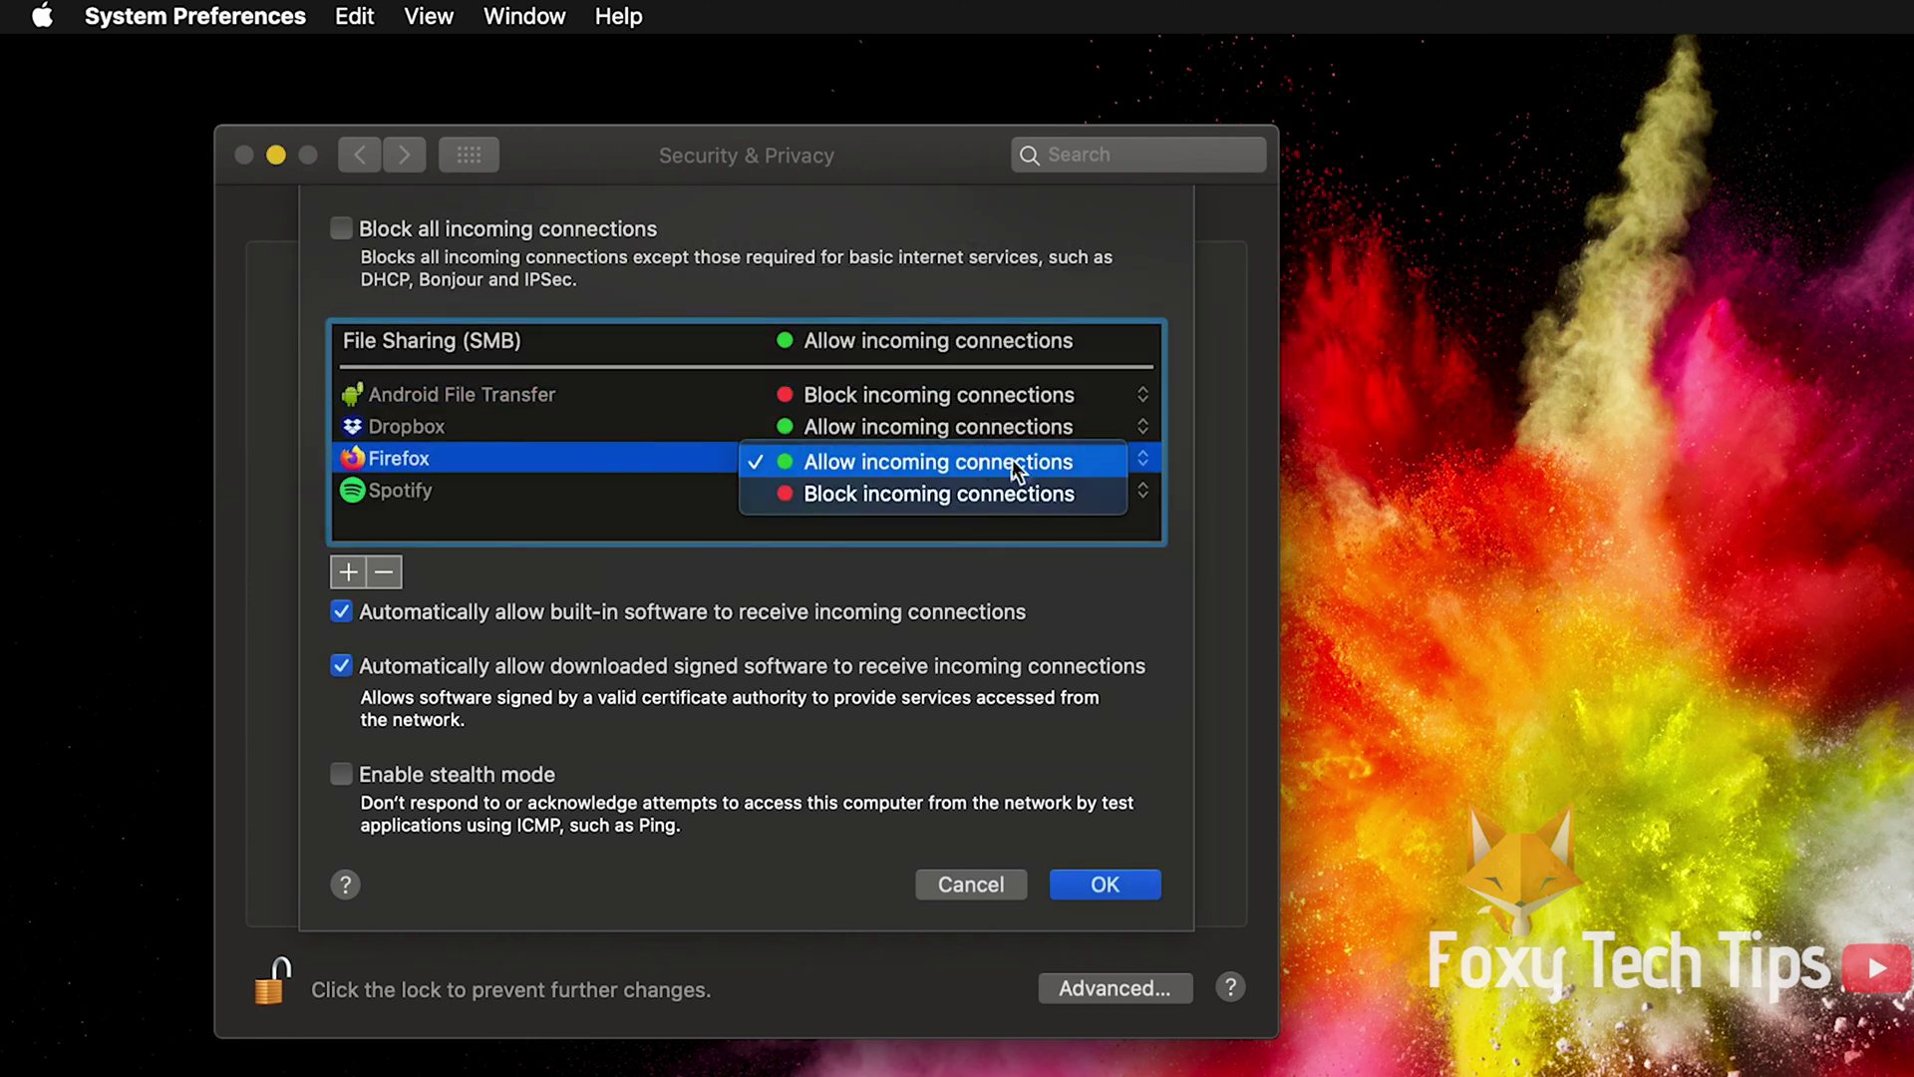
left_click(997, 495)
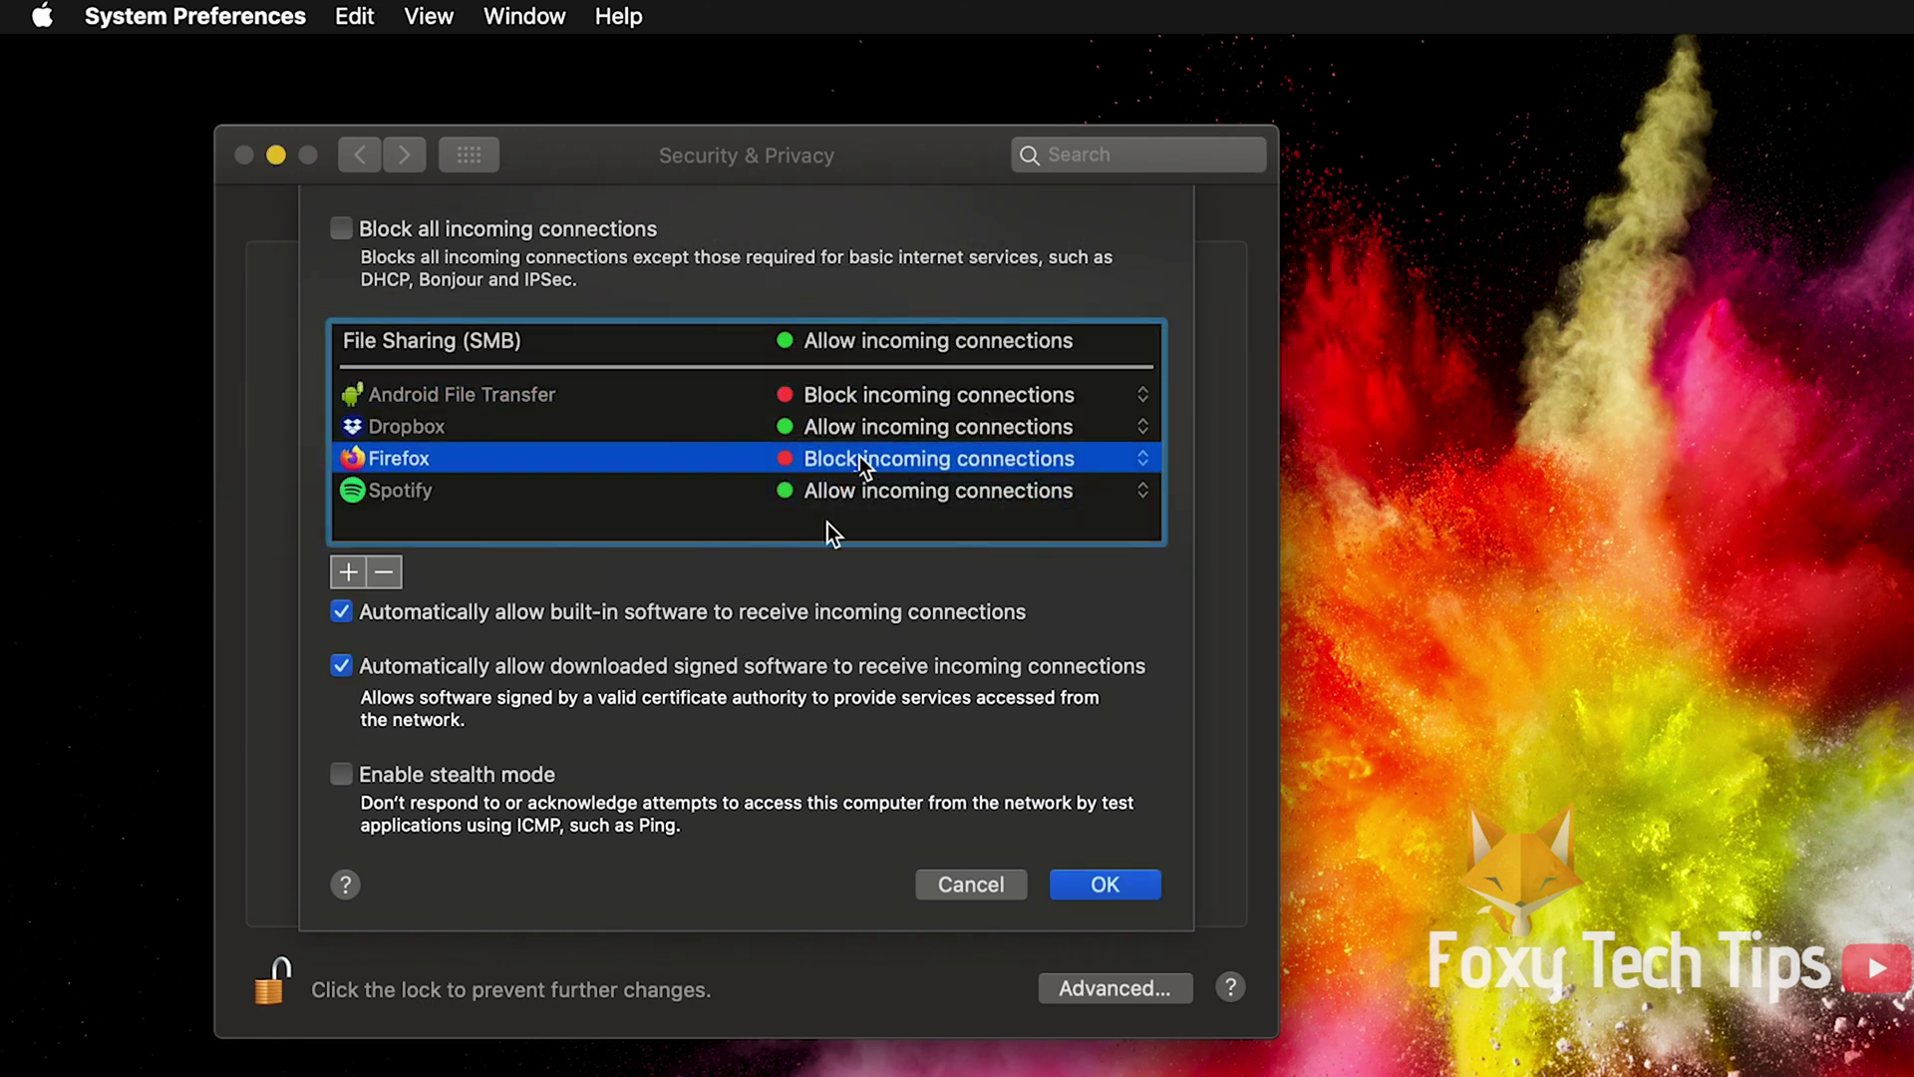
scroll(869, 624, "down", 1)
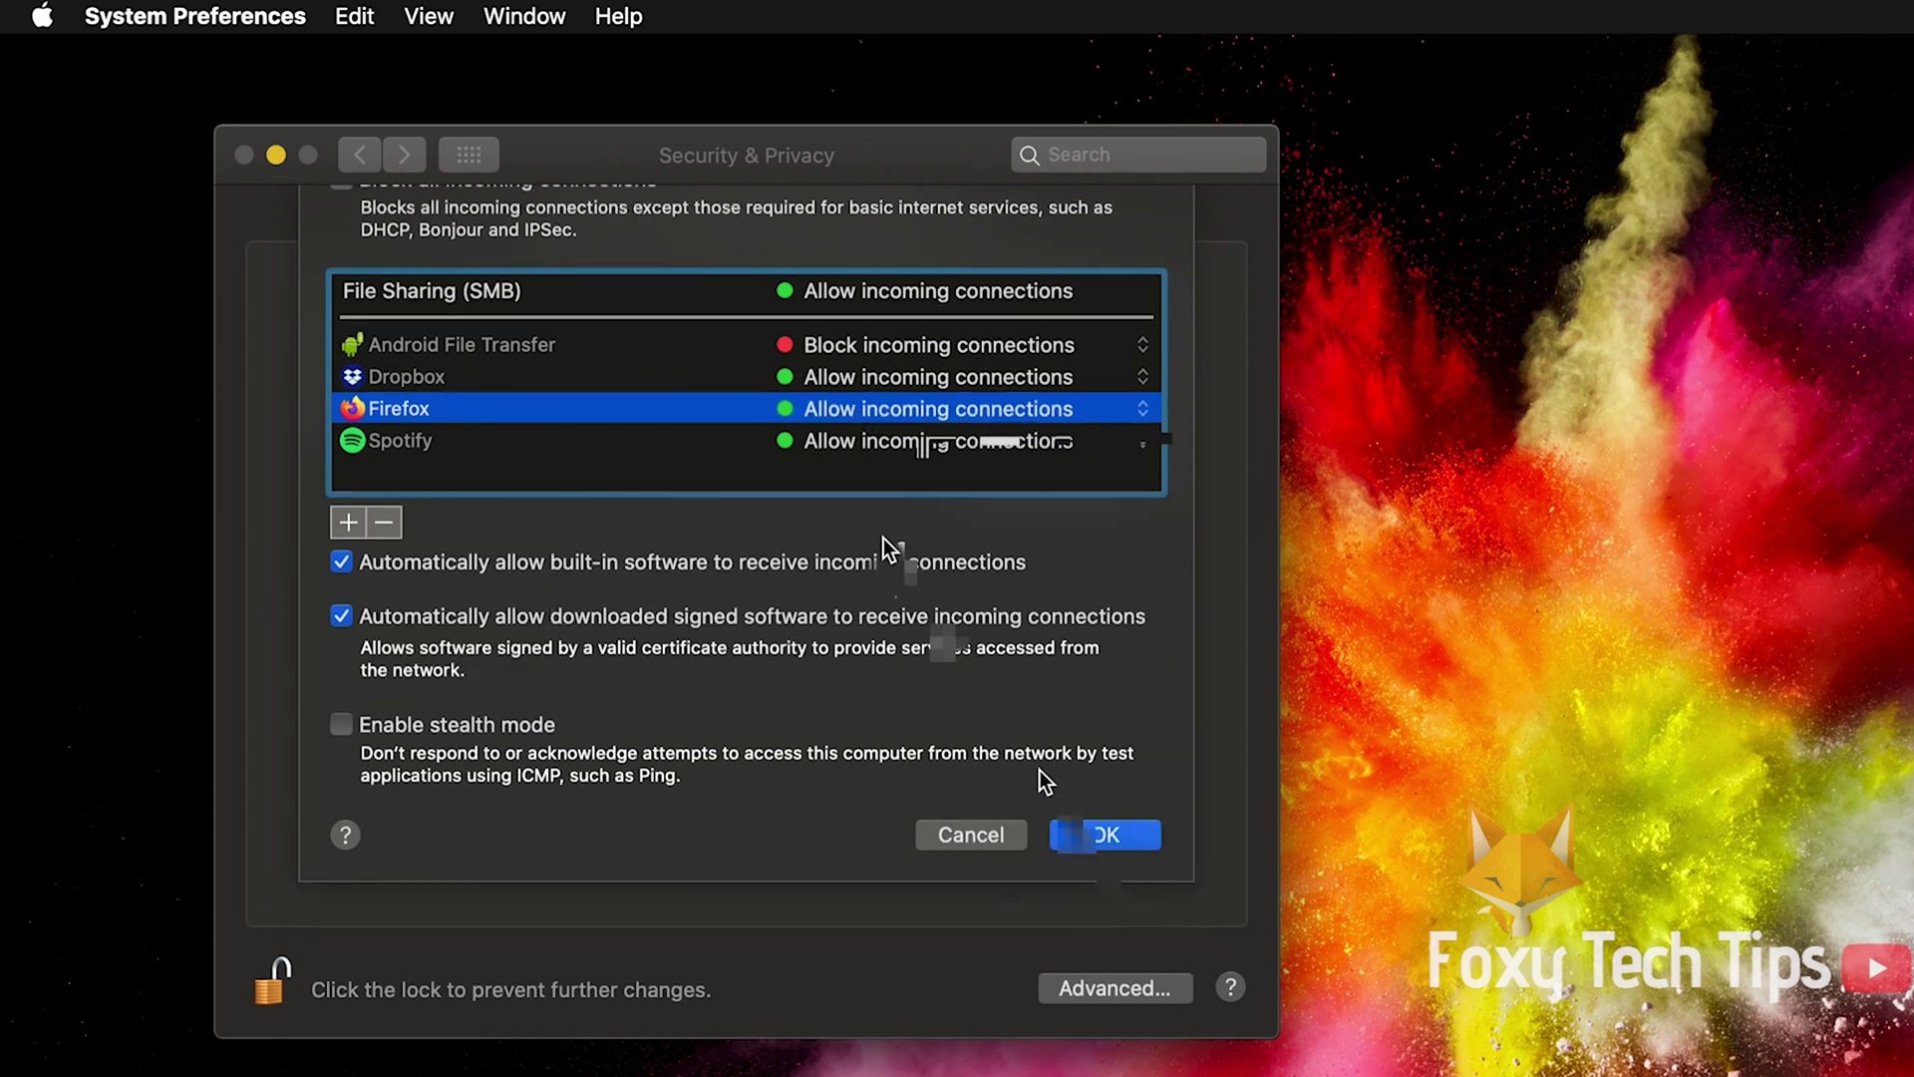
key("Return")
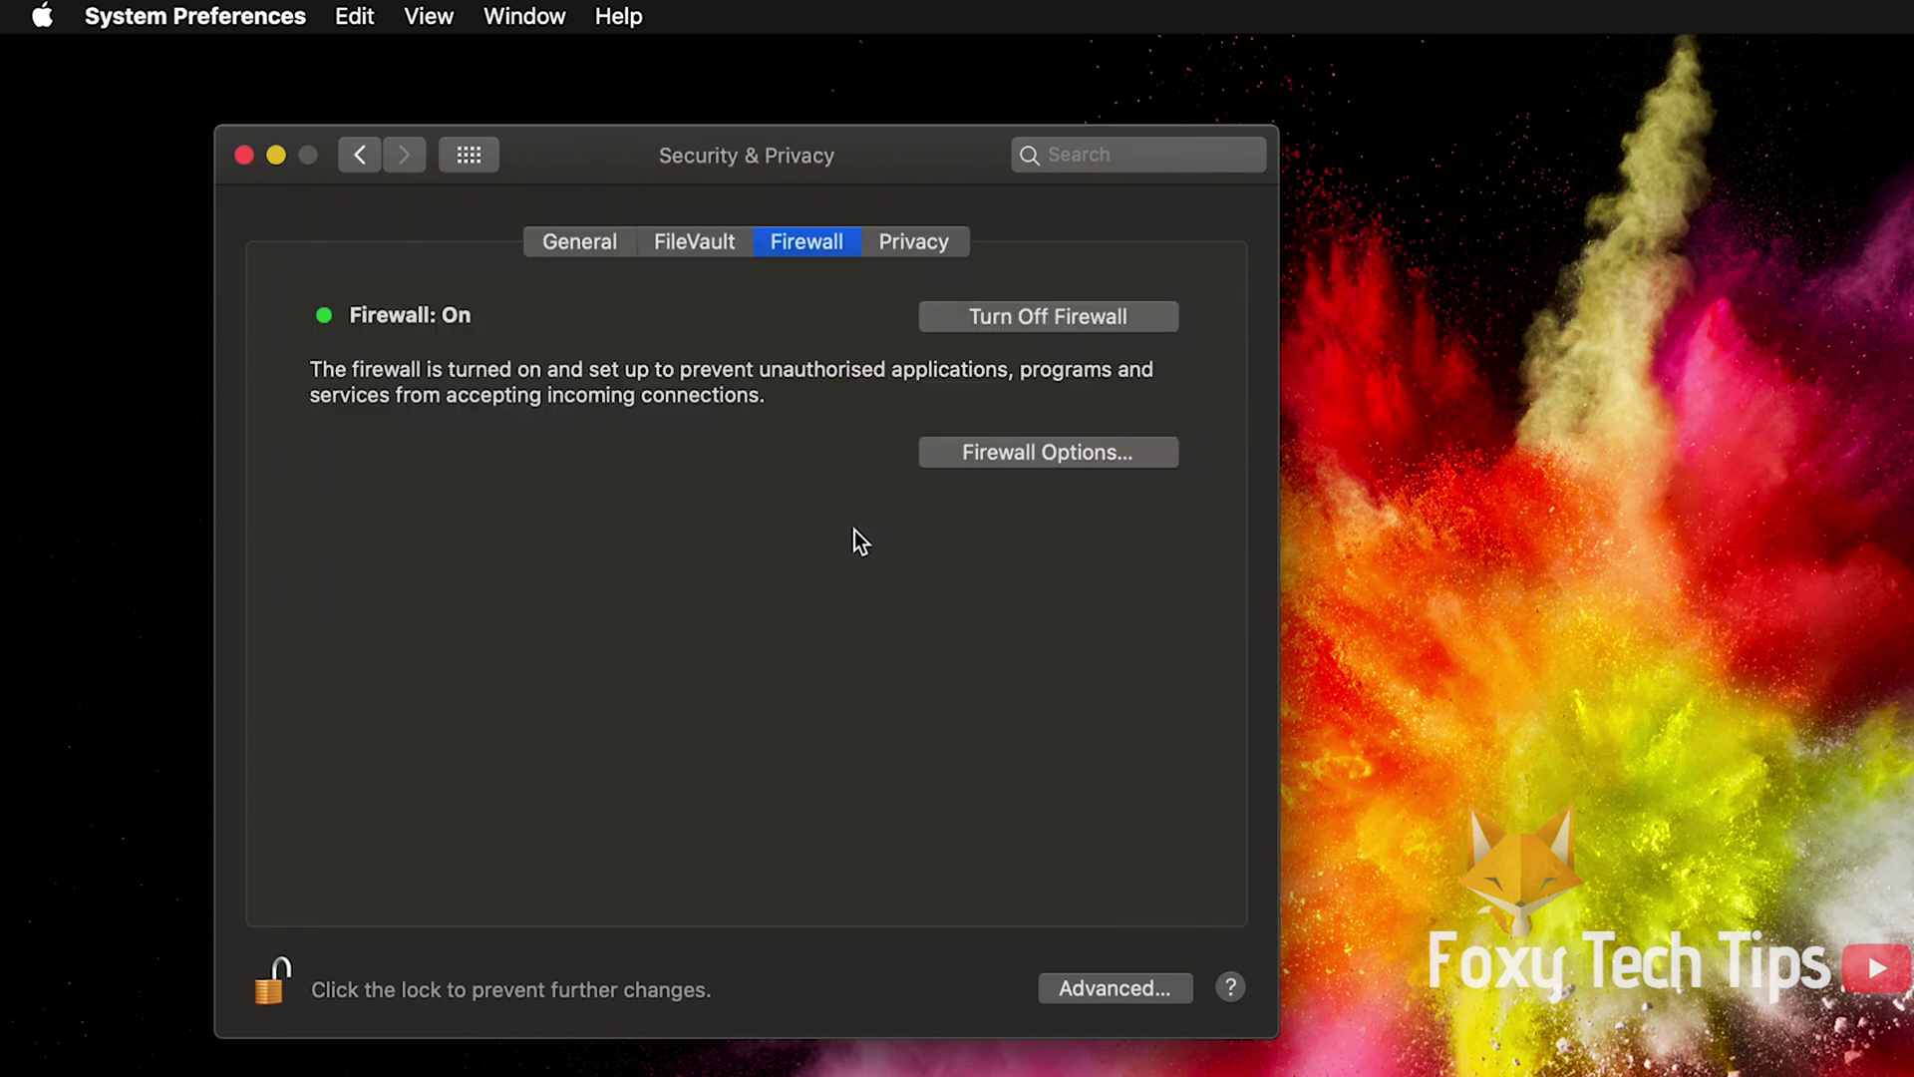
- Download the Radio_Silence_2.3.pkg free trial from the Radio Silence site, choosing Save File
left_click(276, 155)
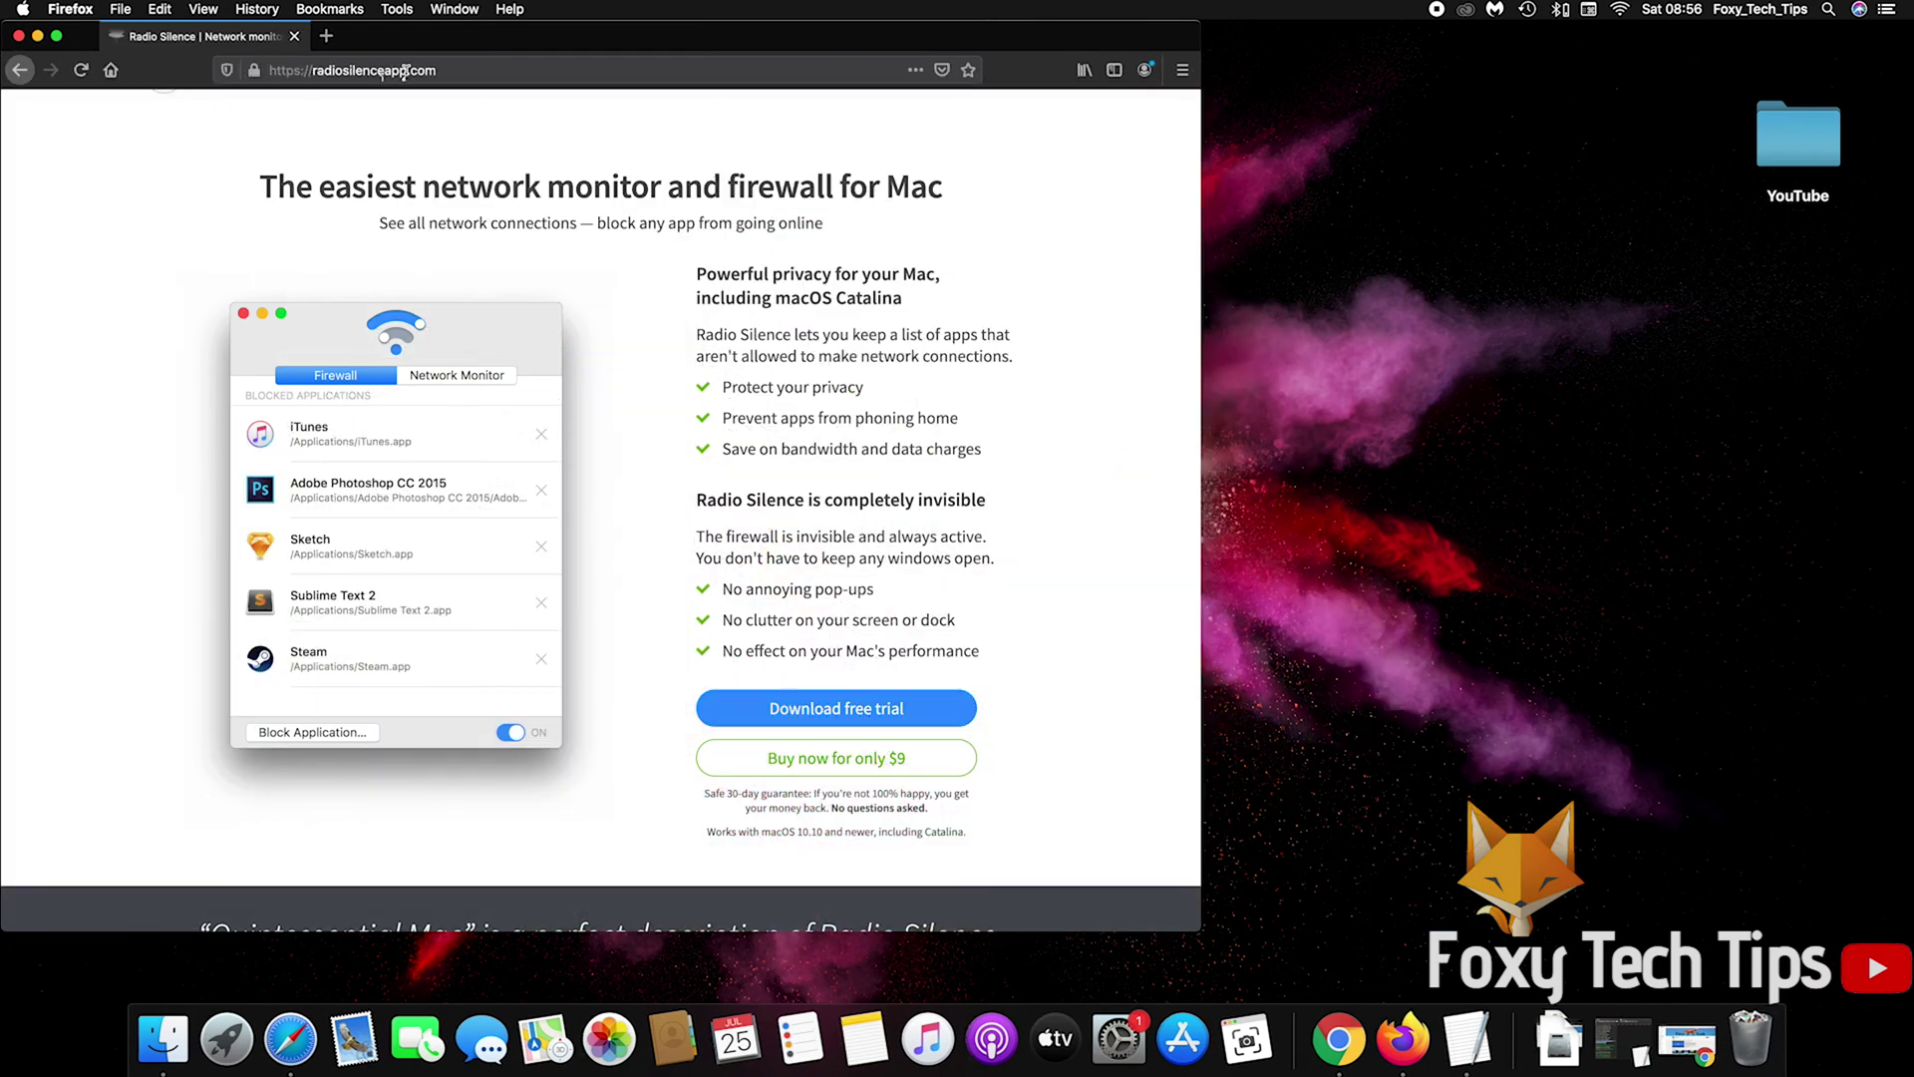
left_click(491, 72)
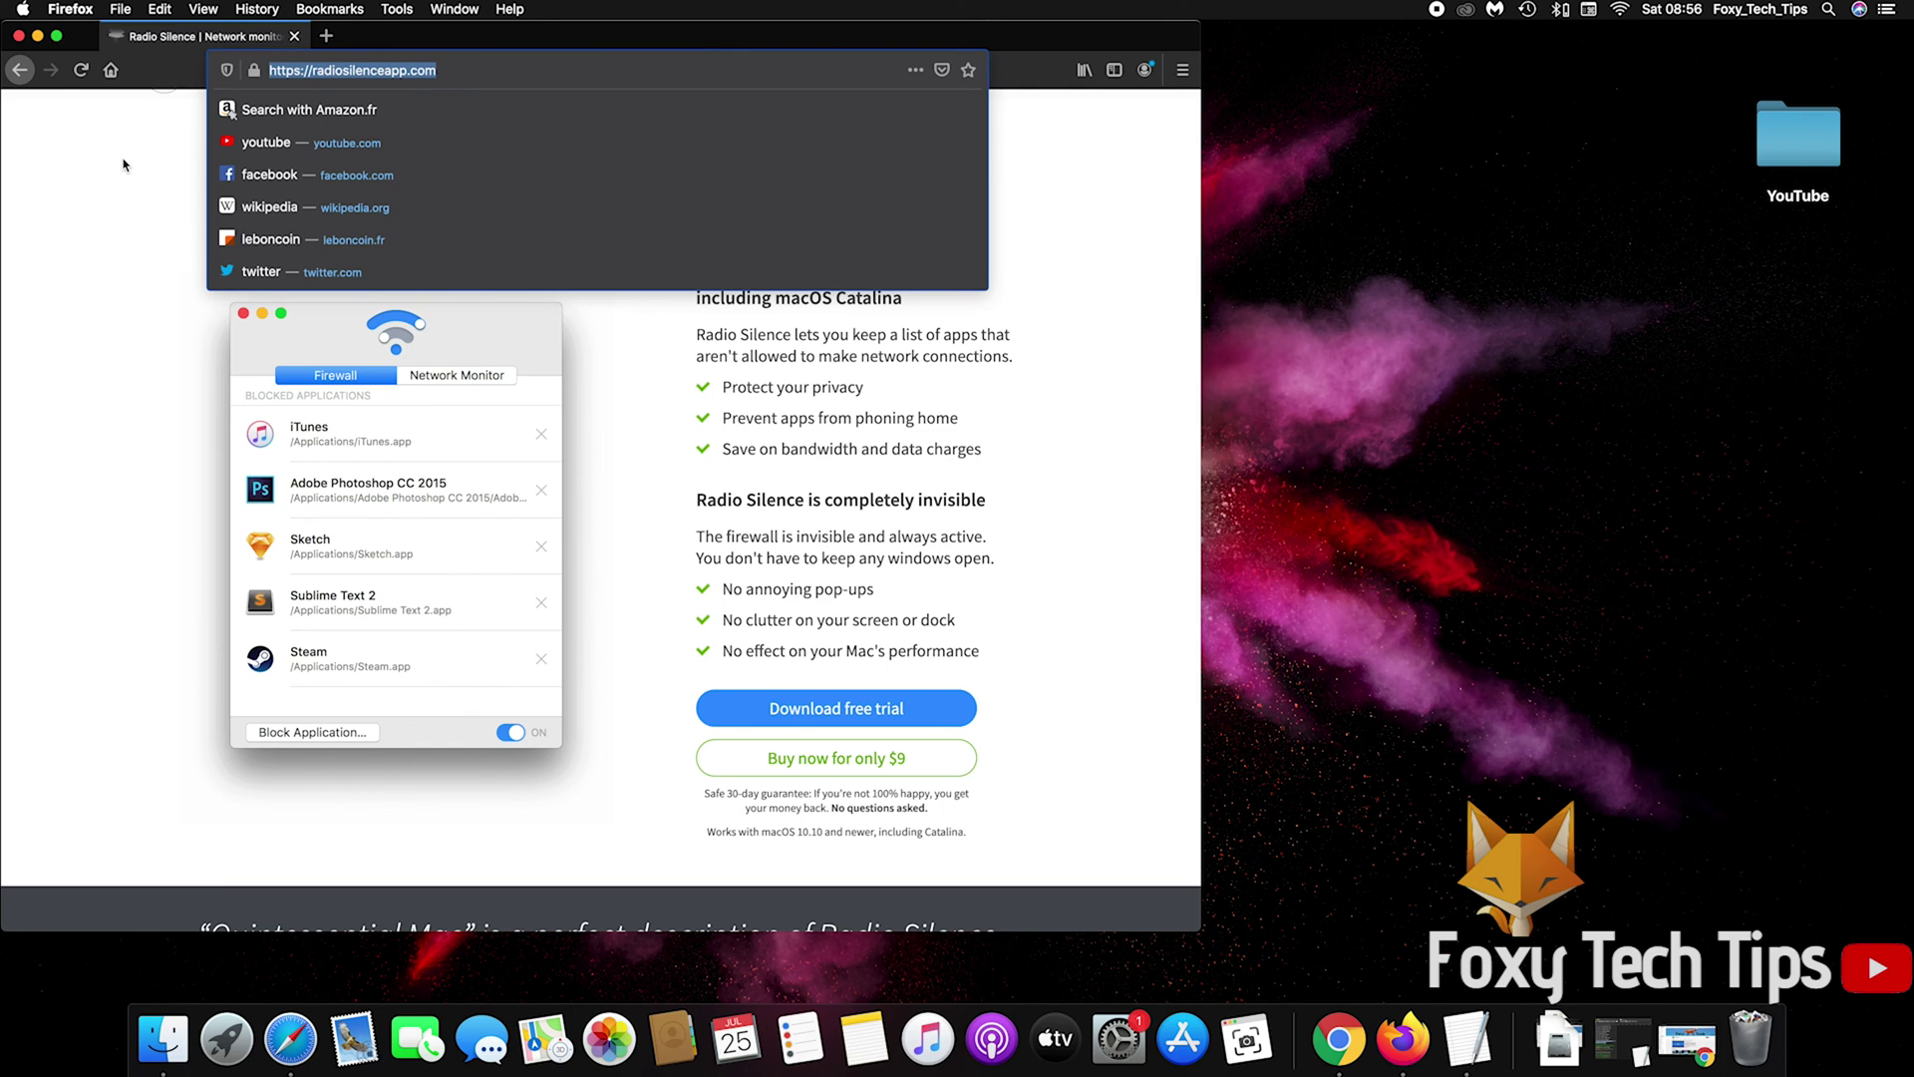
left_click(124, 164)
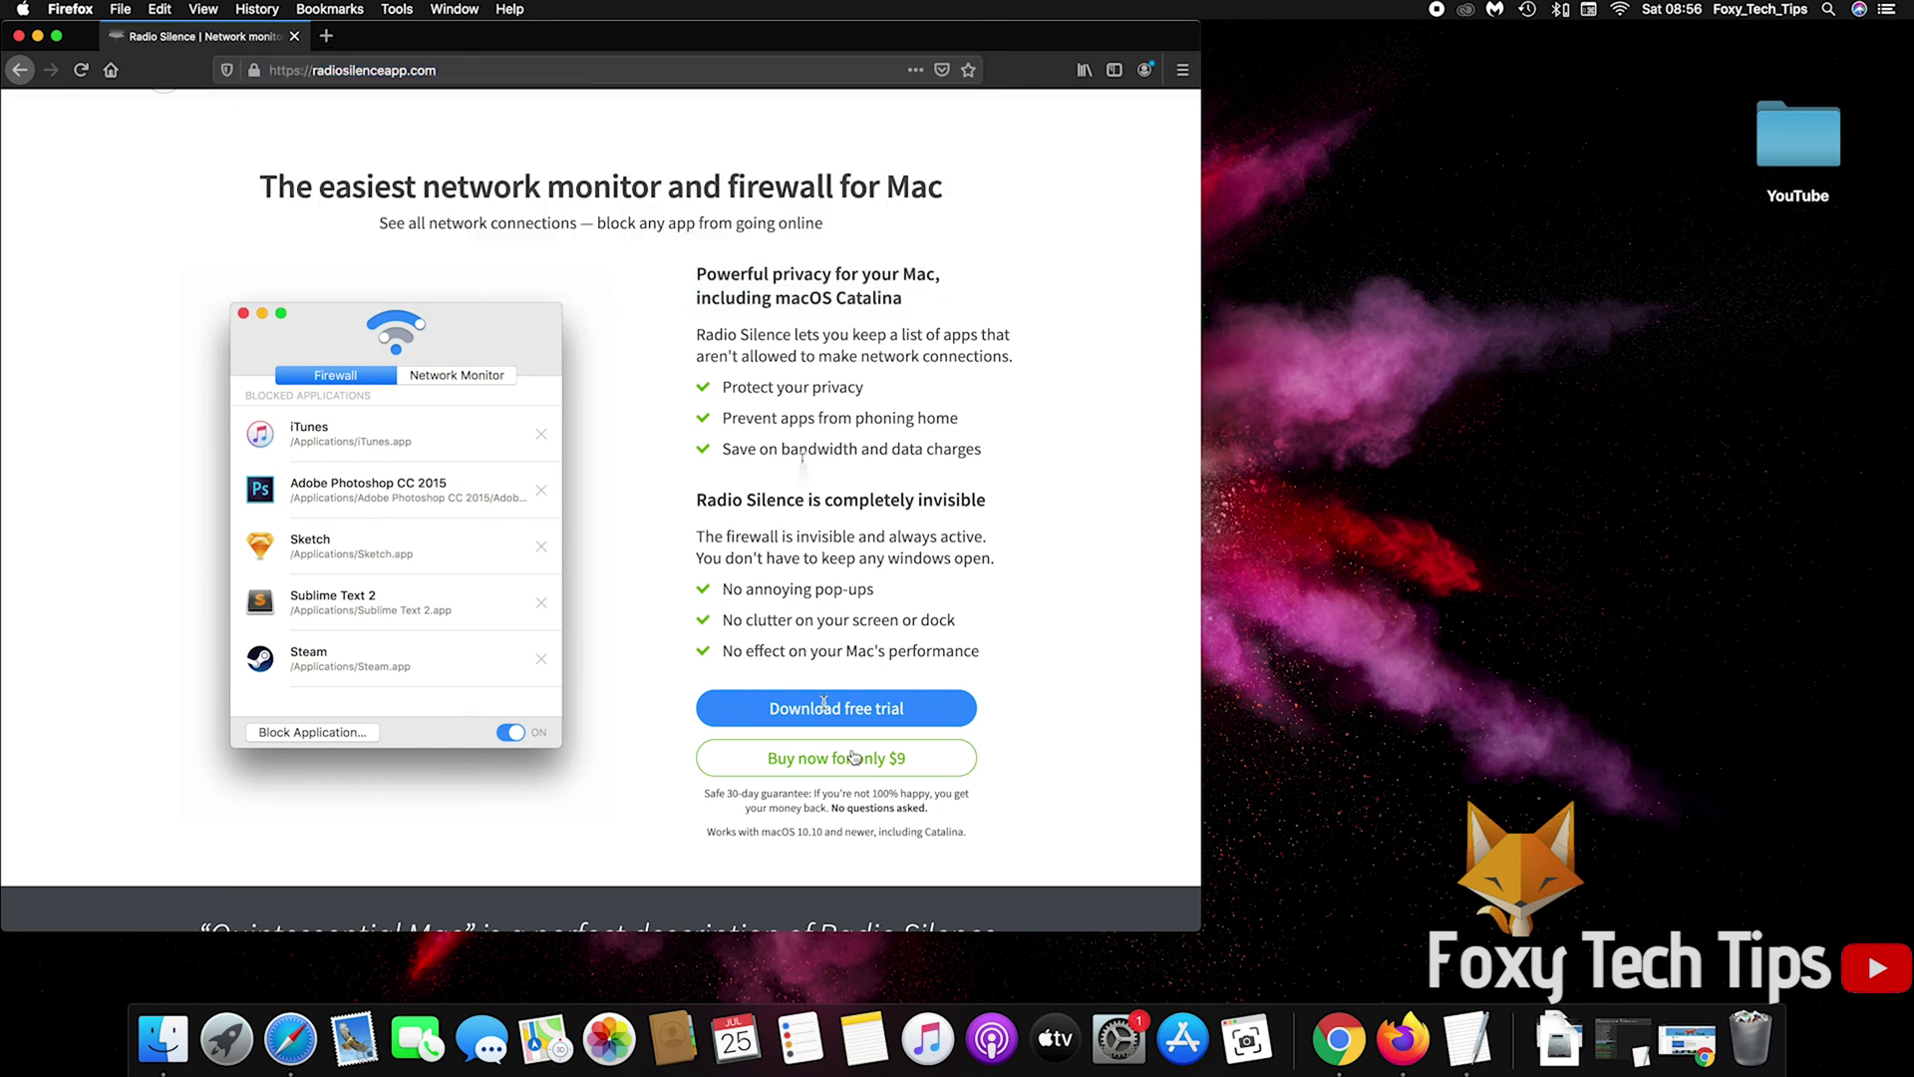
left_click(825, 718)
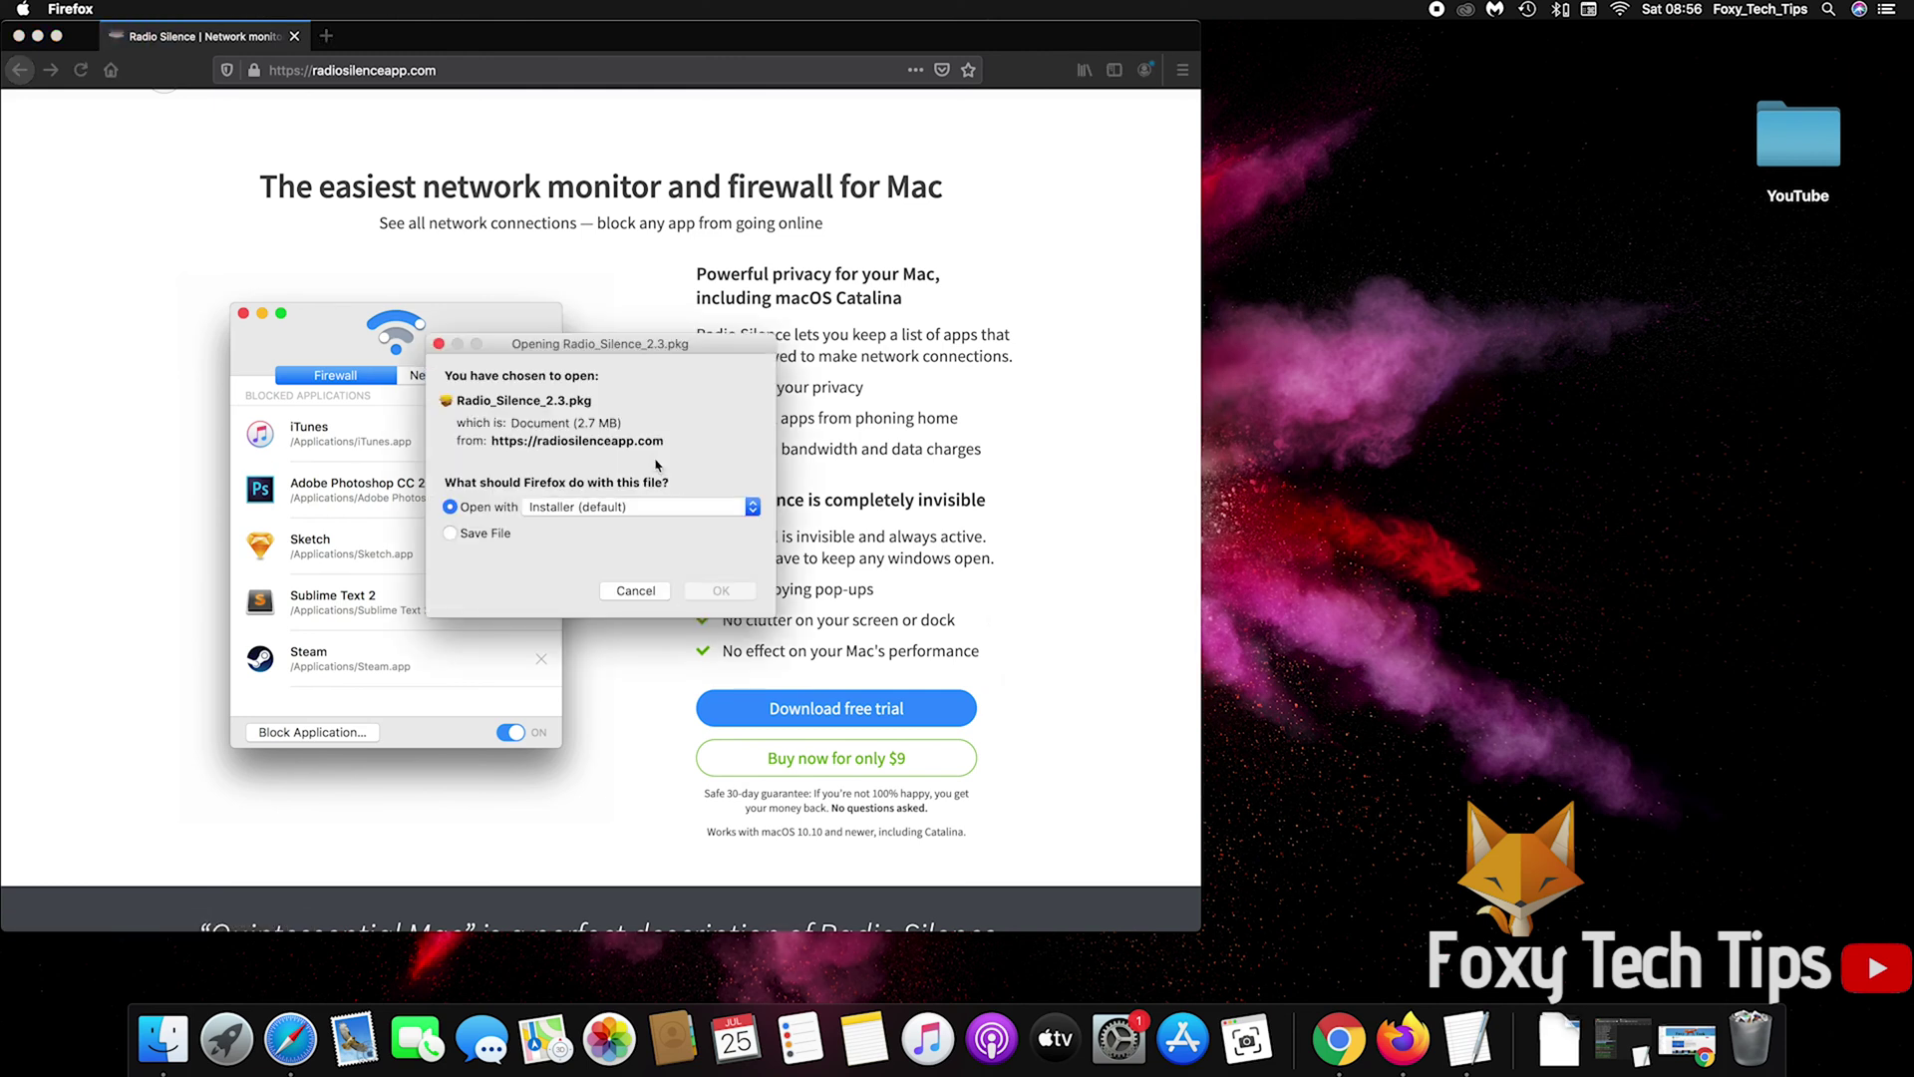
left_click(502, 535)
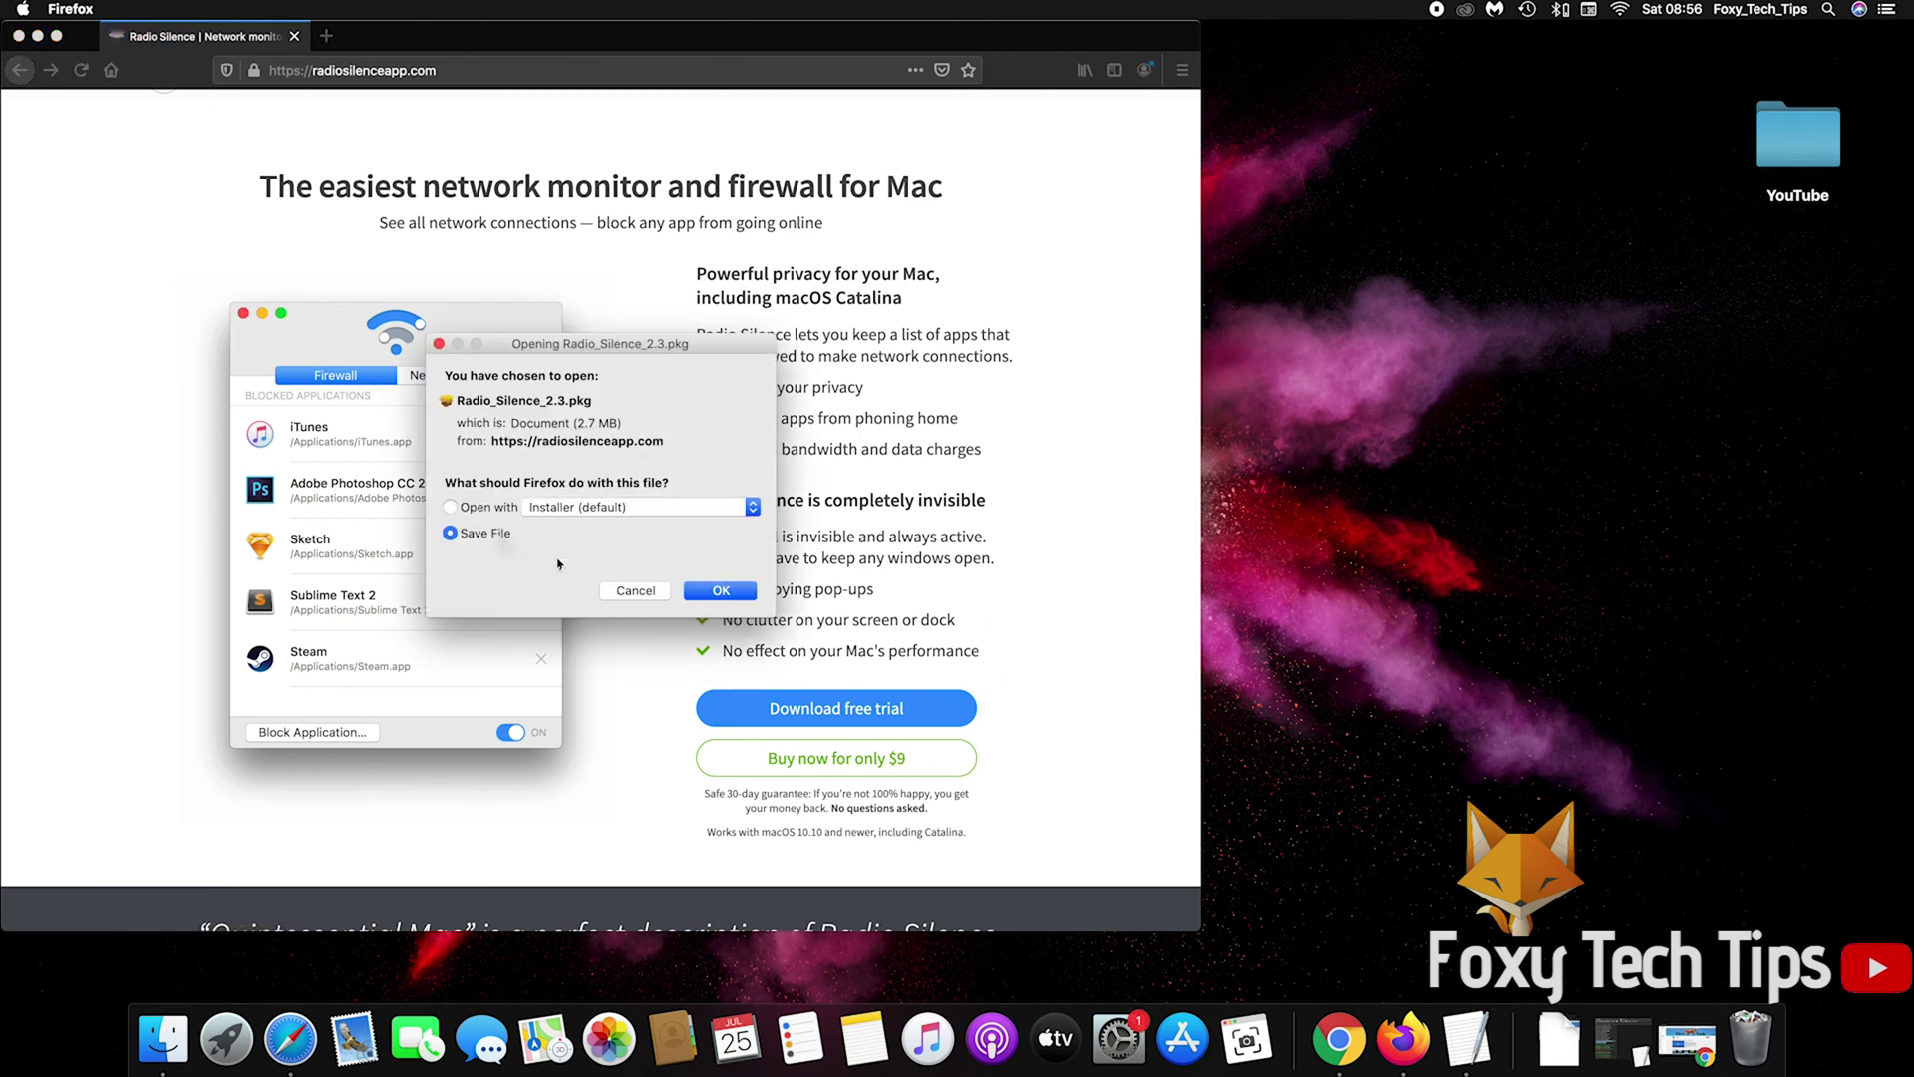
left_click(718, 589)
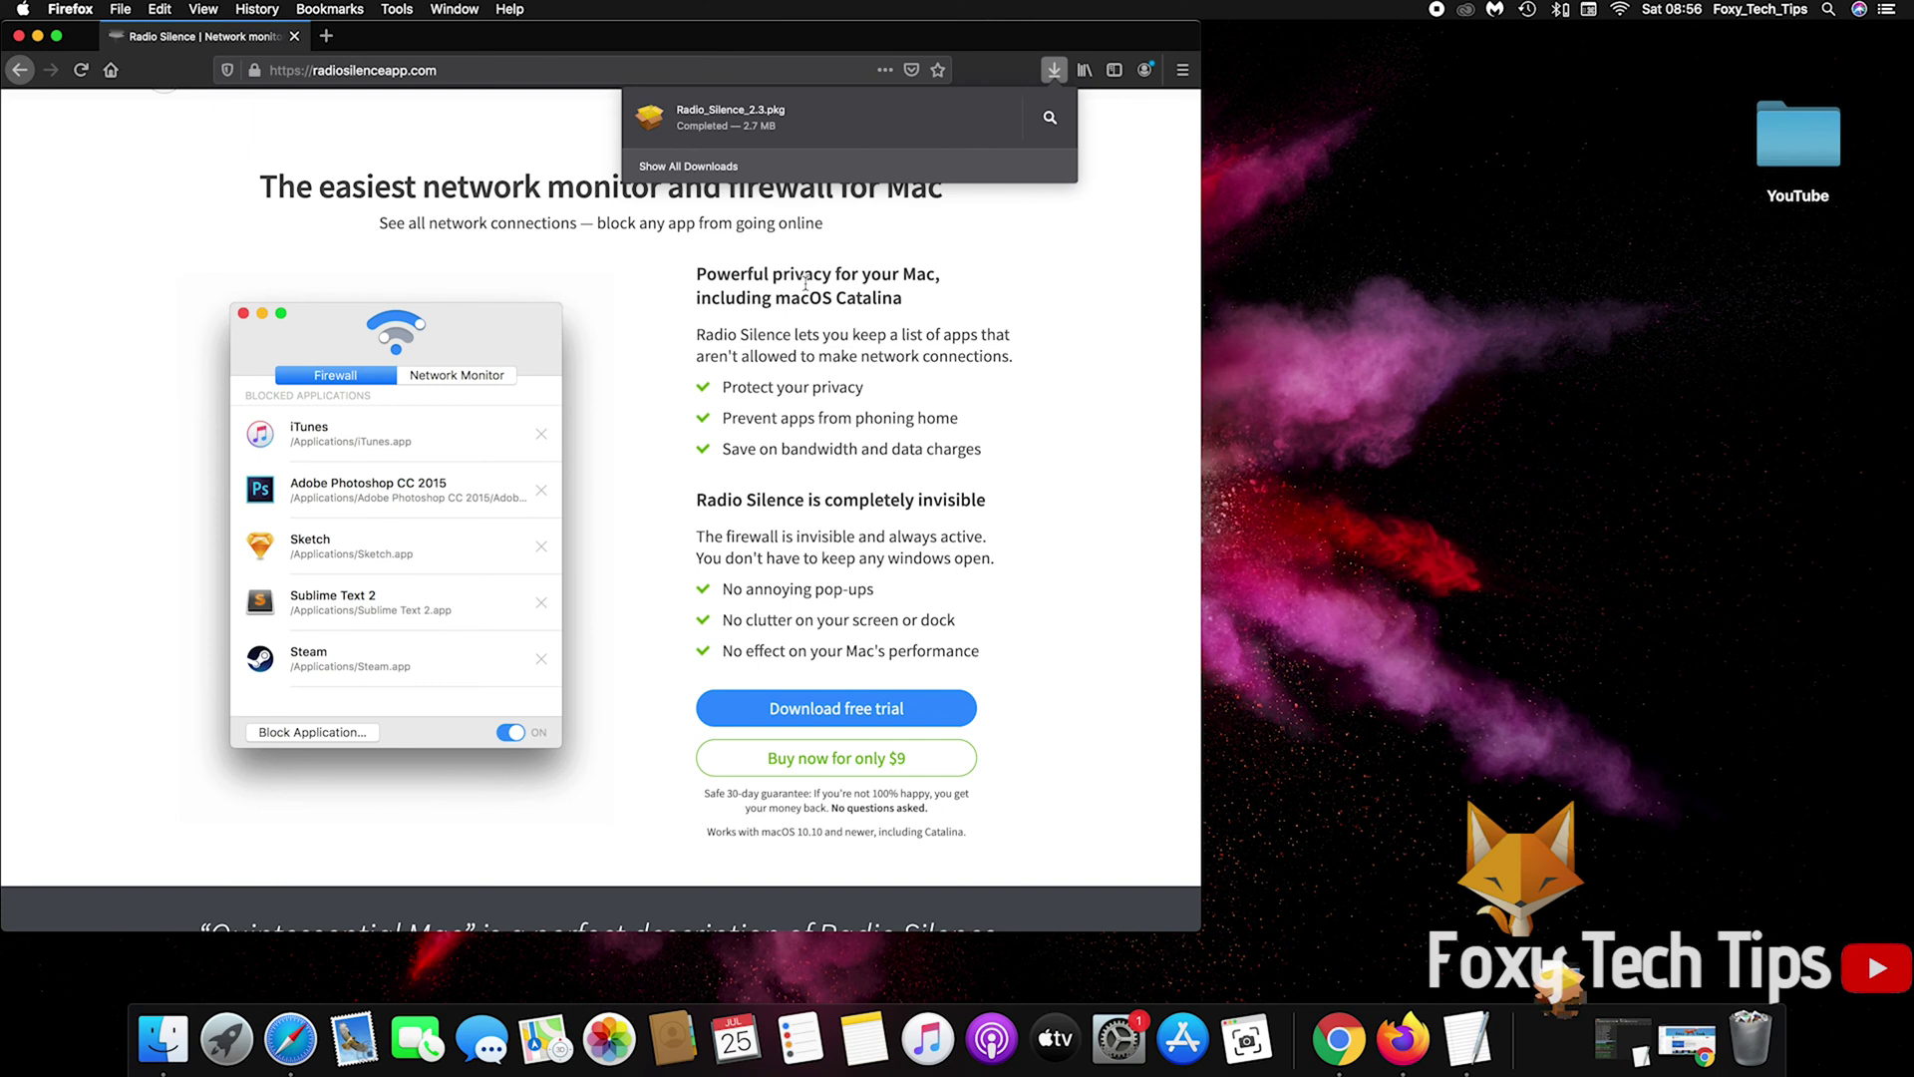
- Run the Radio_Silence_2.3.pkg installer through Continue and Install, authorising with the admin password
left_click(1017, 513)
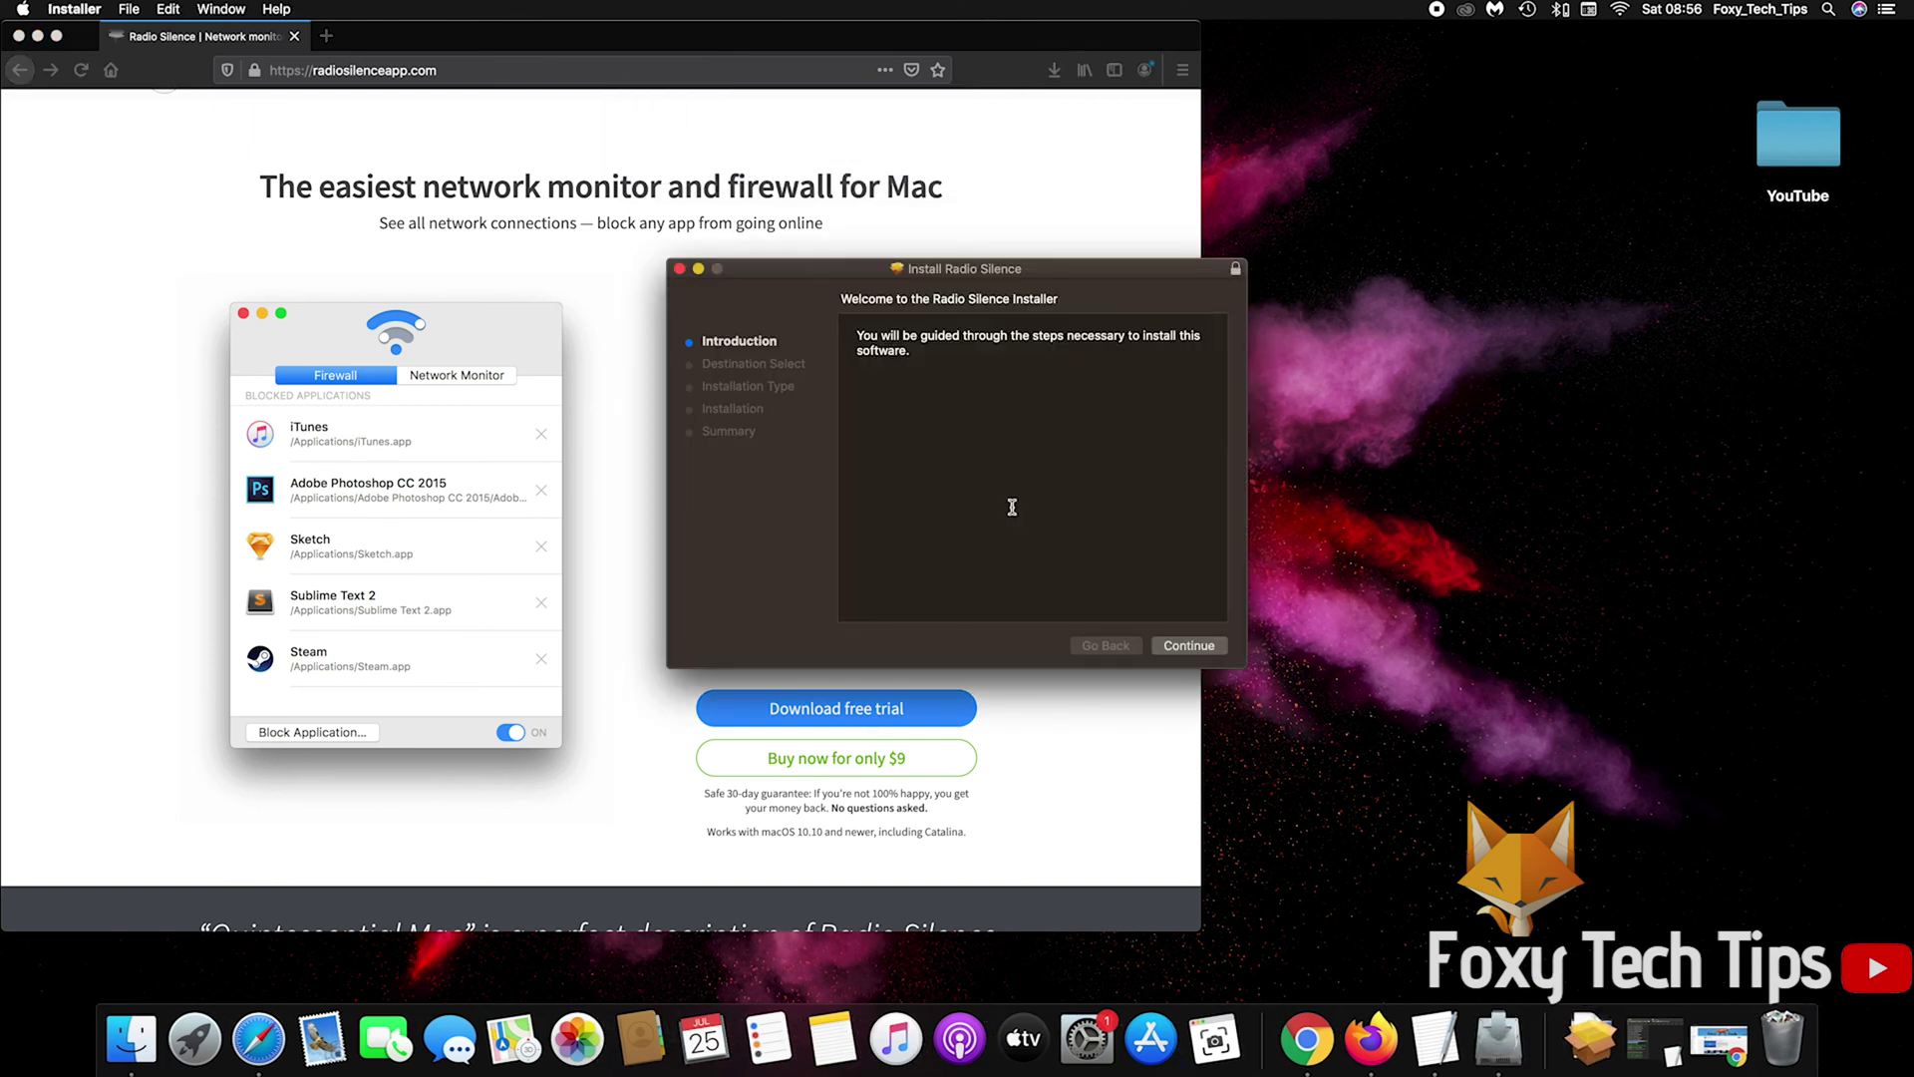
left_click_drag(813, 269, 280, 125)
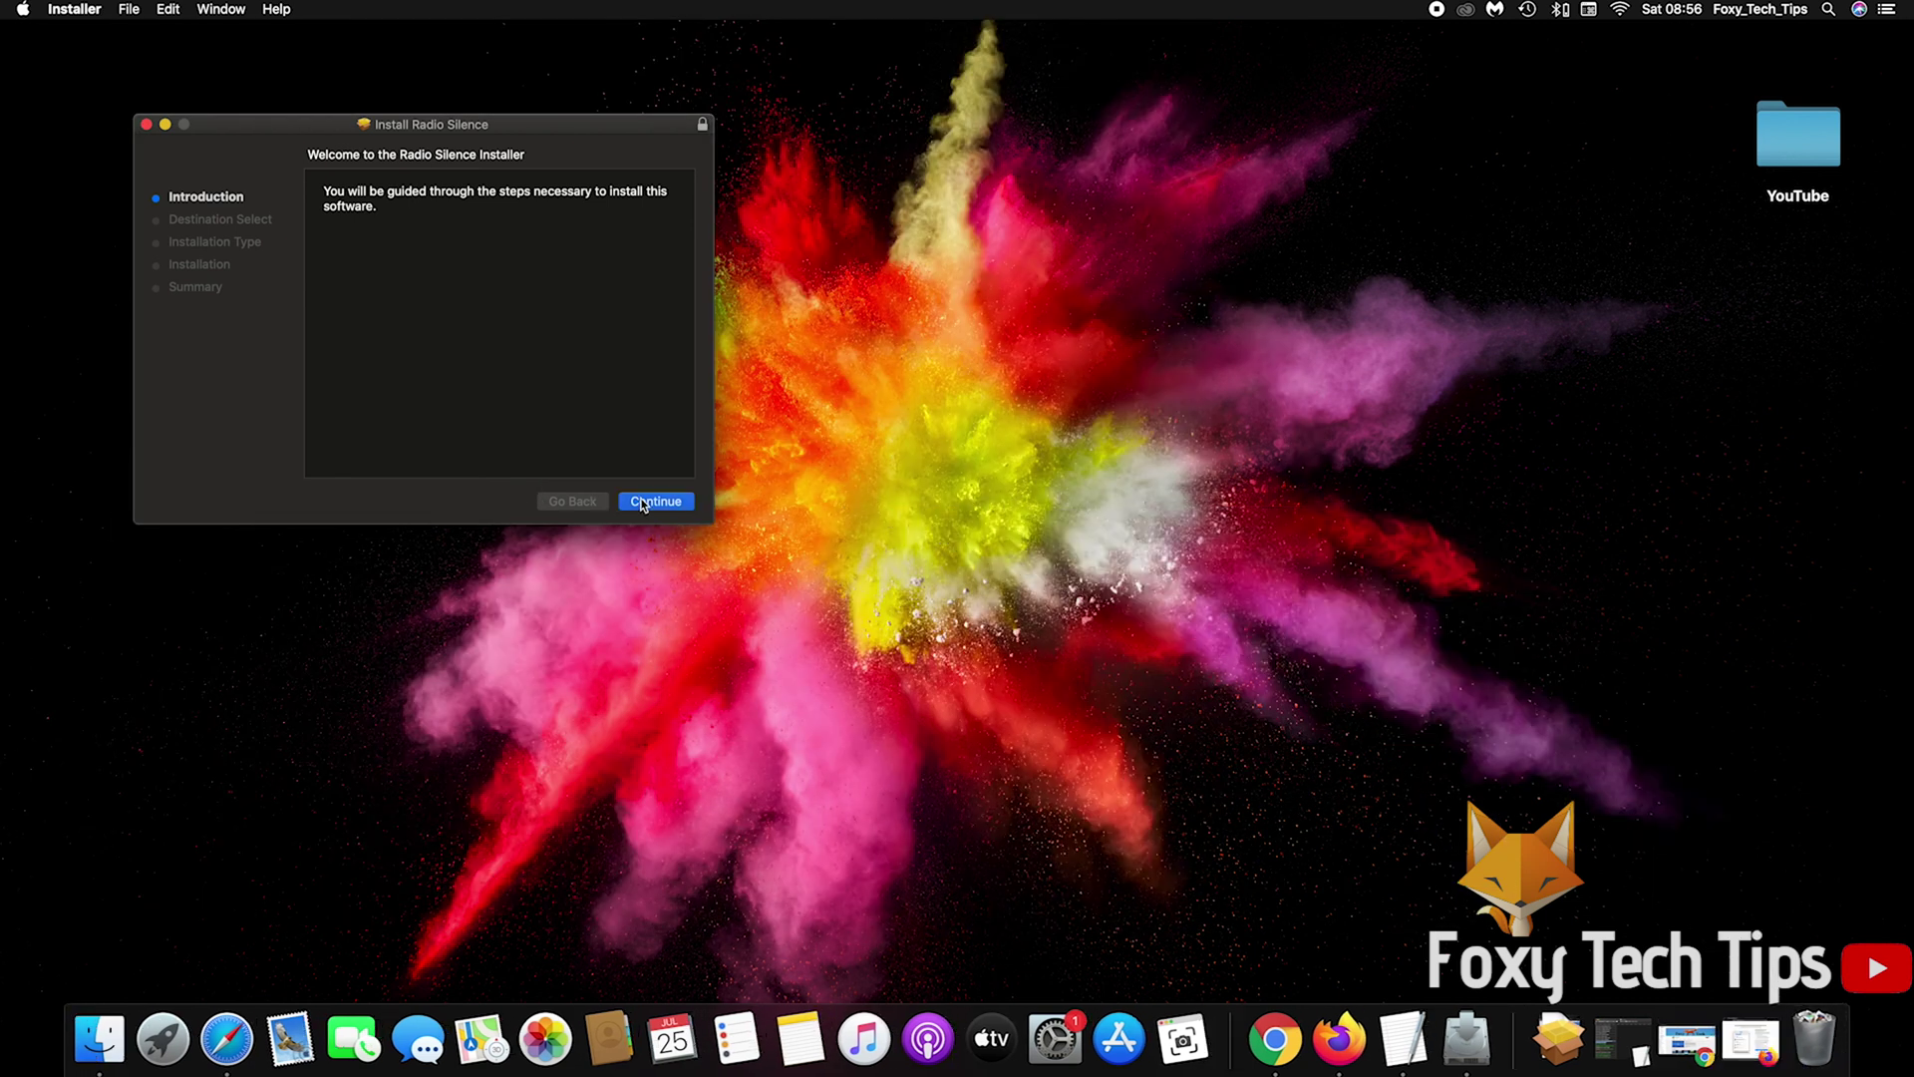
left_click(643, 501)
left_click(653, 502)
type("••")
key("Return")
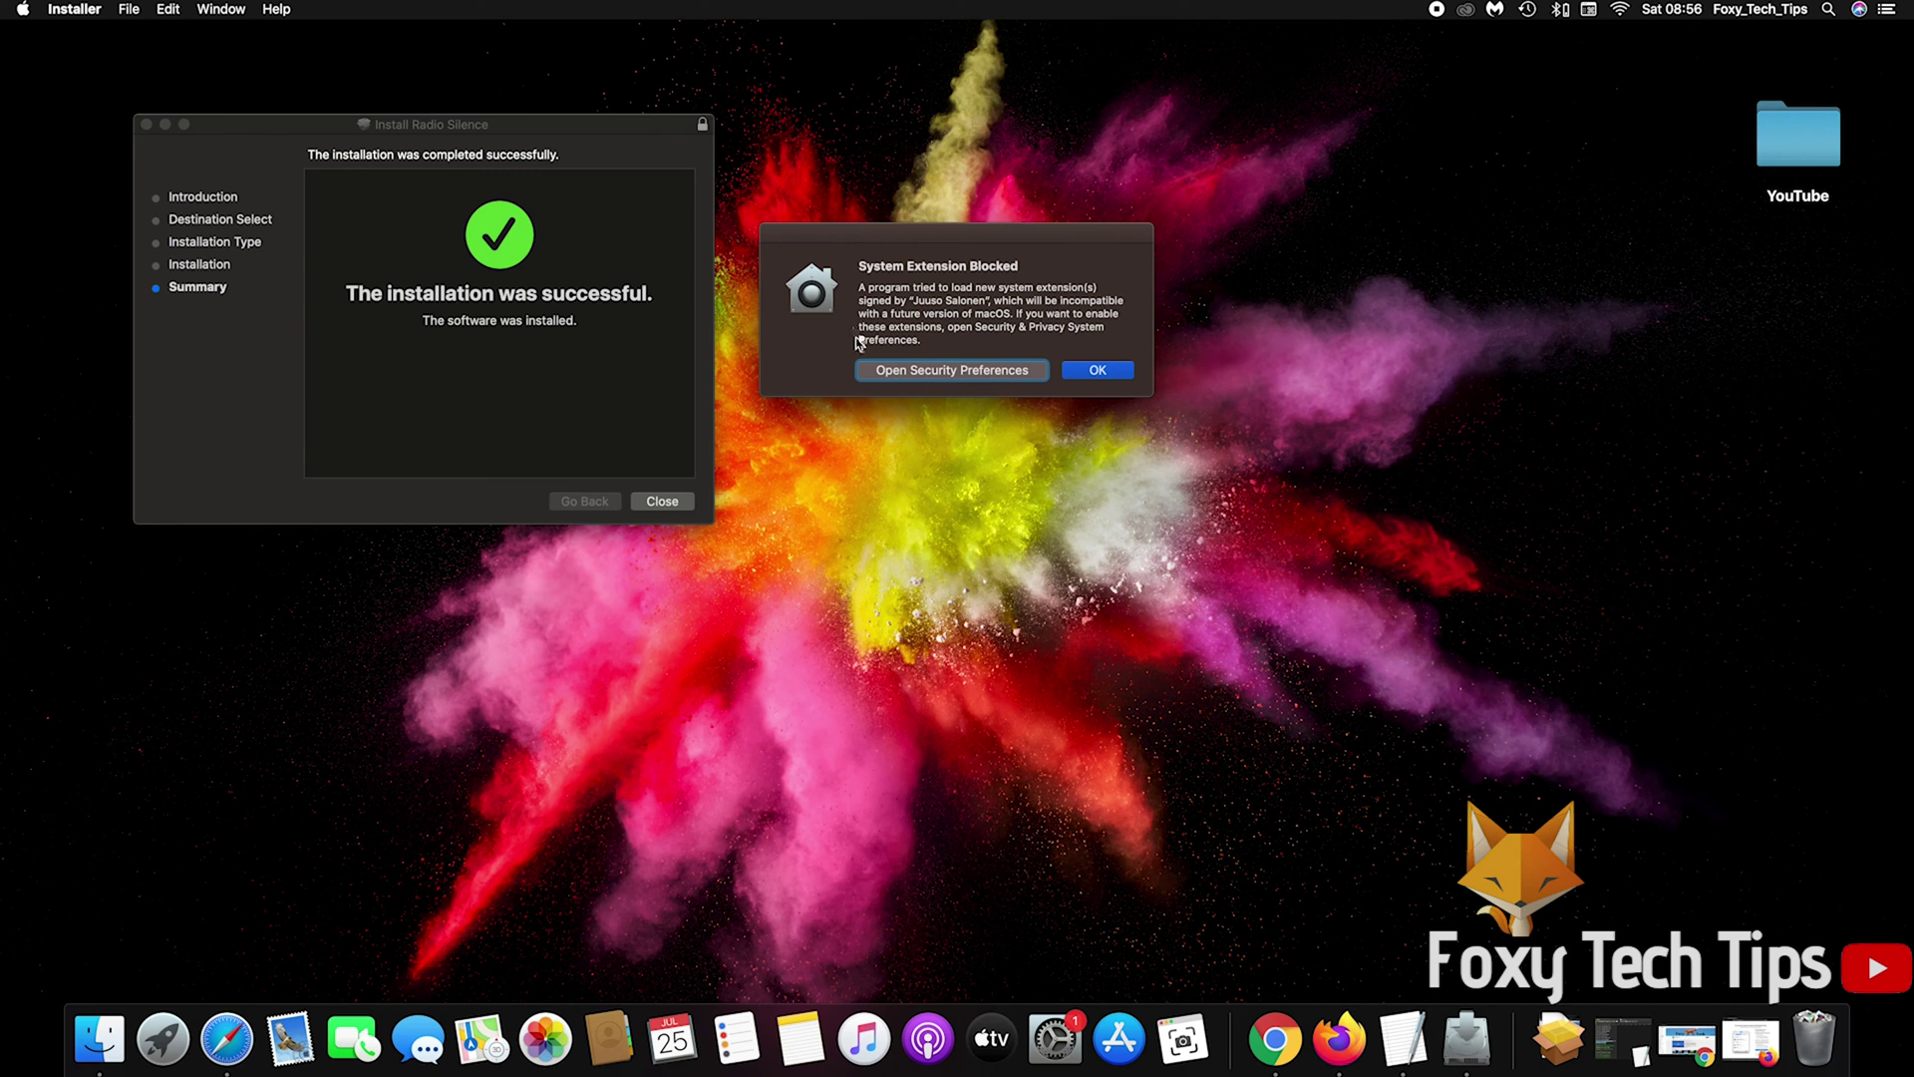
- From the blocked-extension alert, unlock Security & Privacy with the admin password and click Allow
left_click(871, 368)
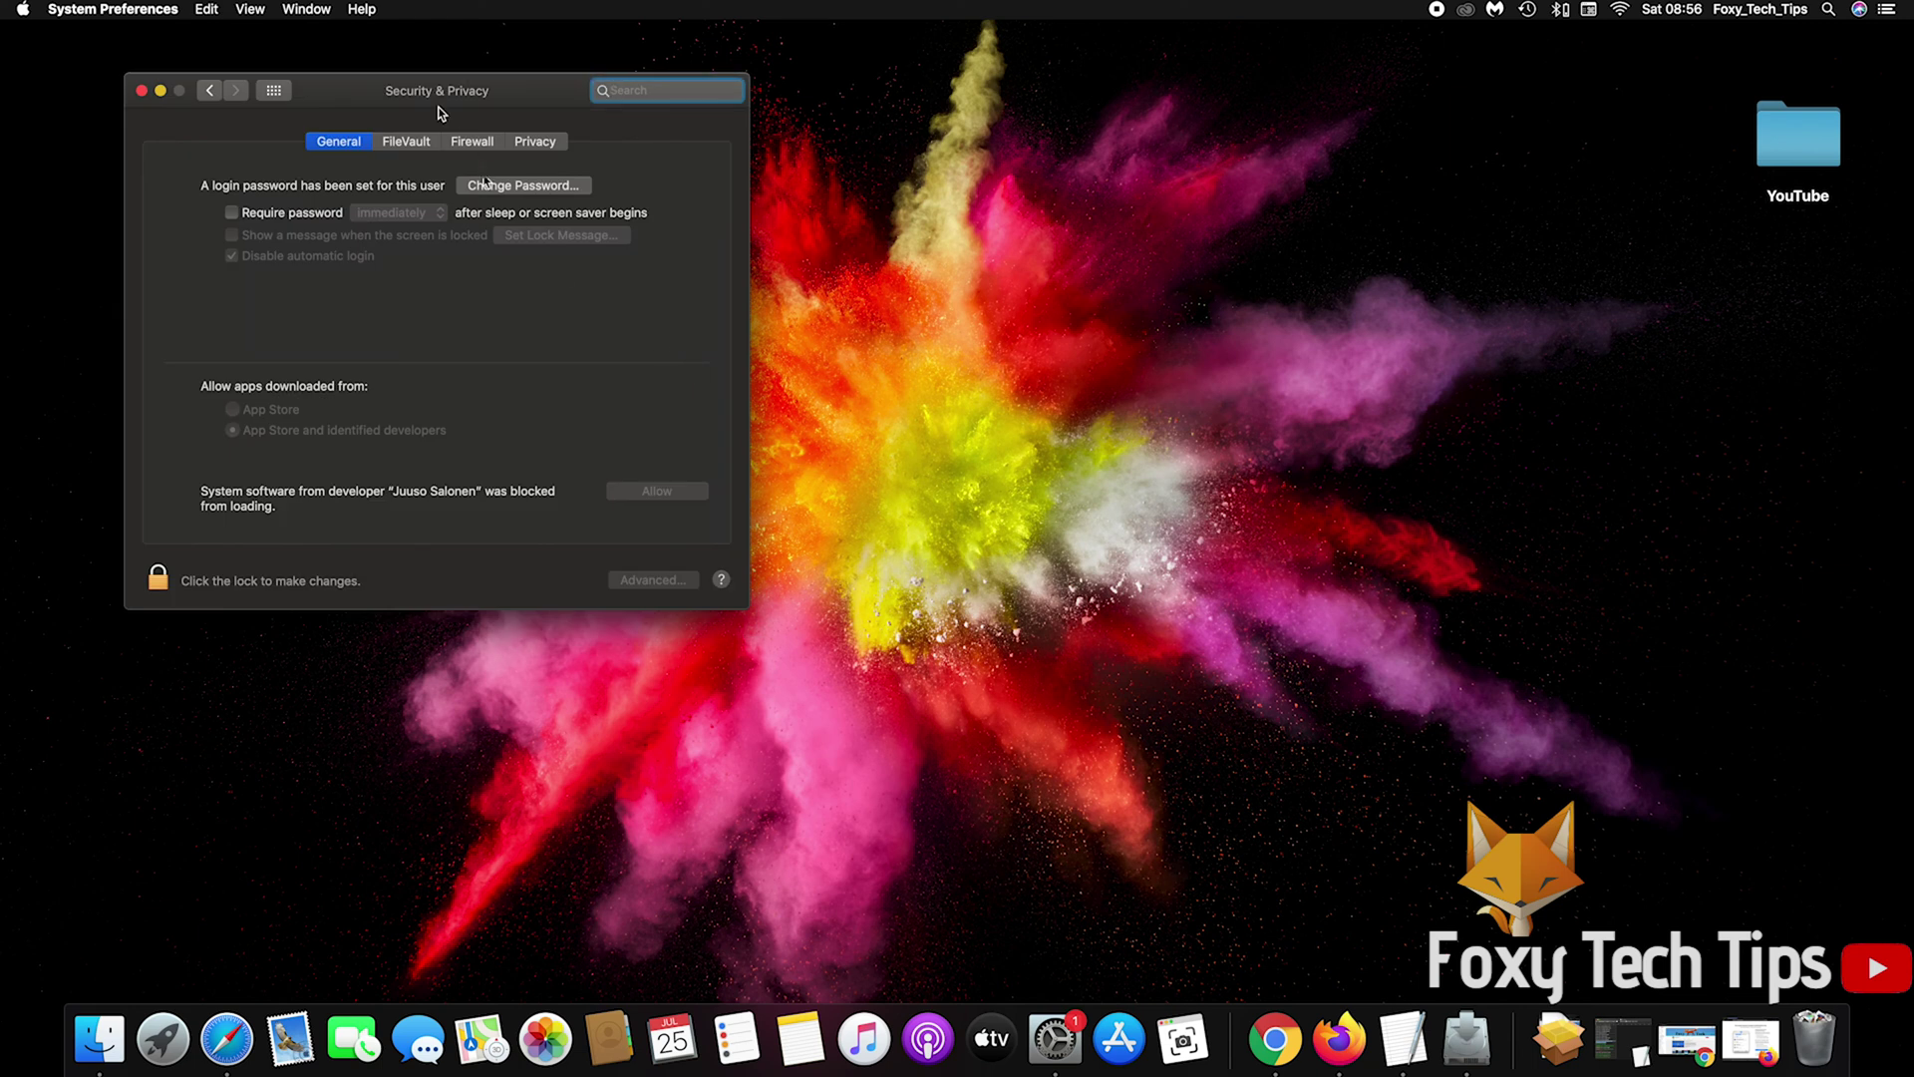
left_click_drag(421, 88, 1067, 132)
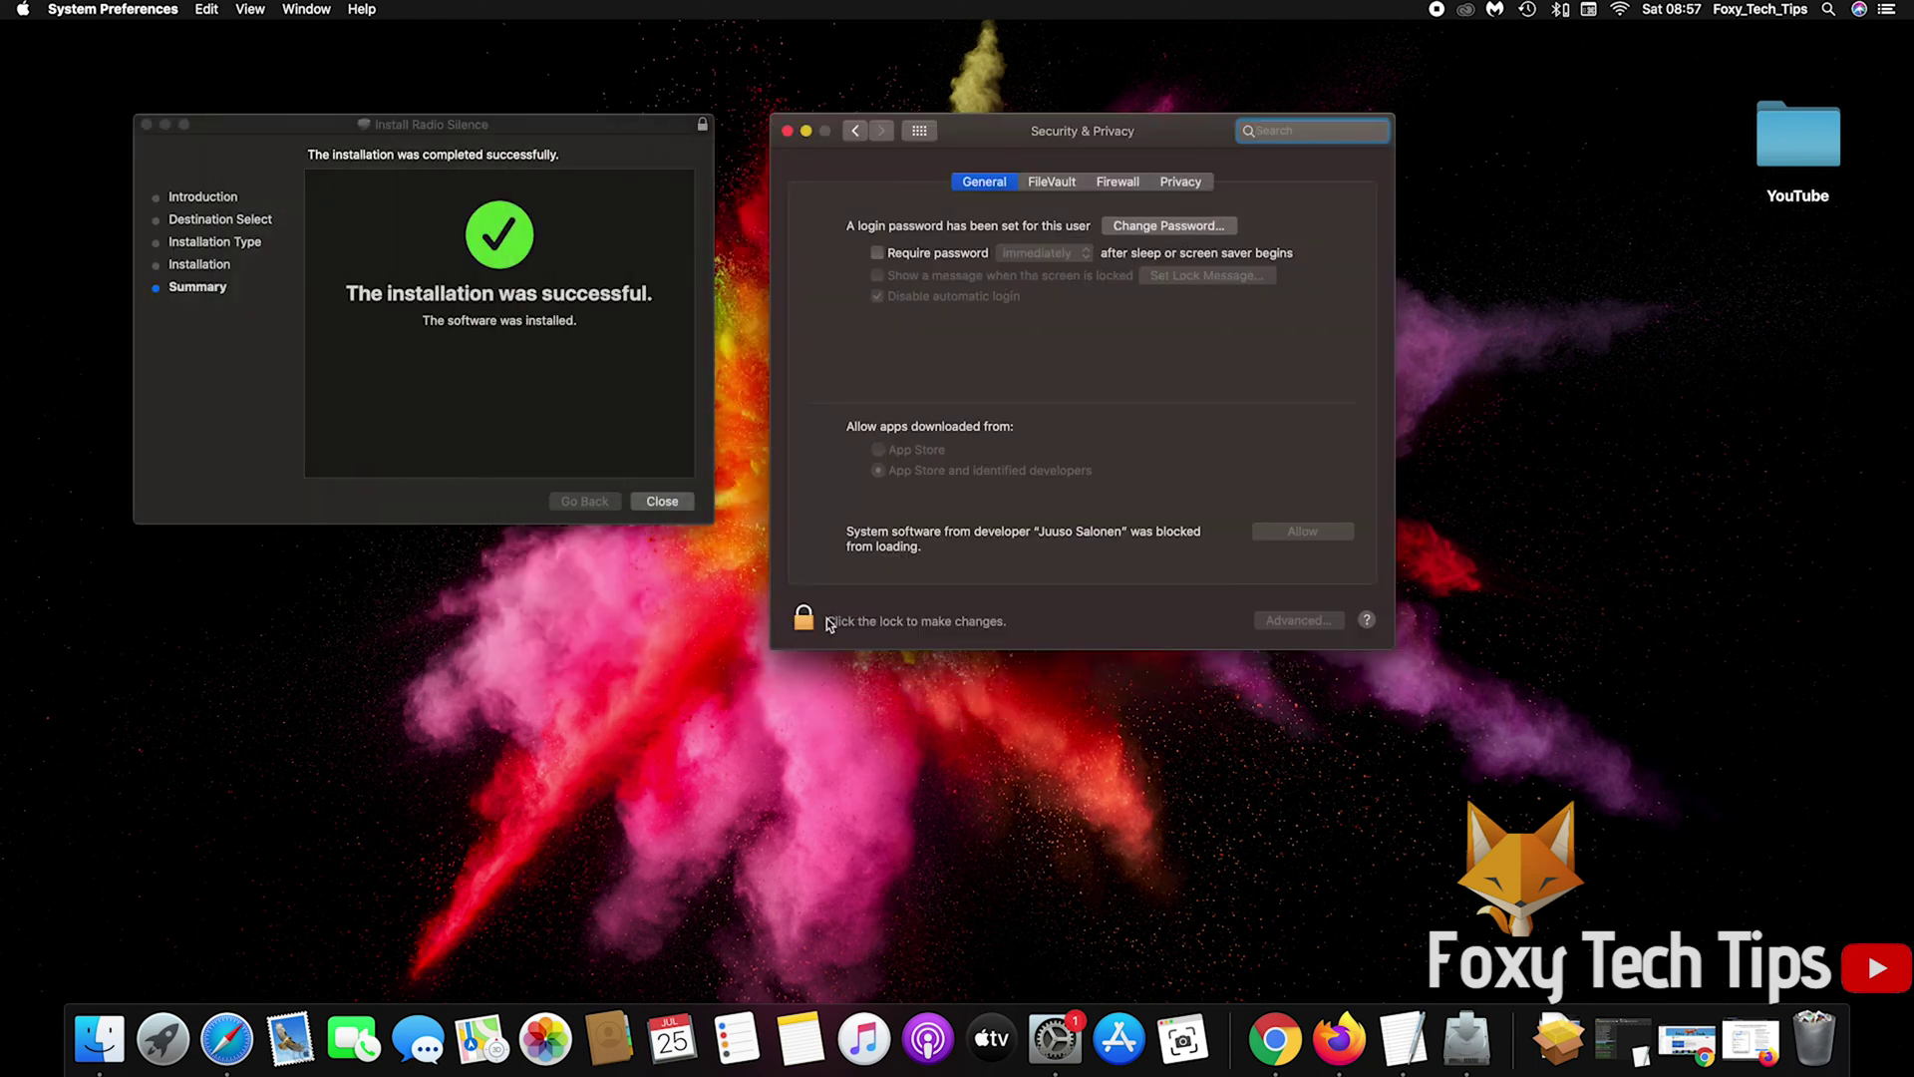
left_click(805, 621)
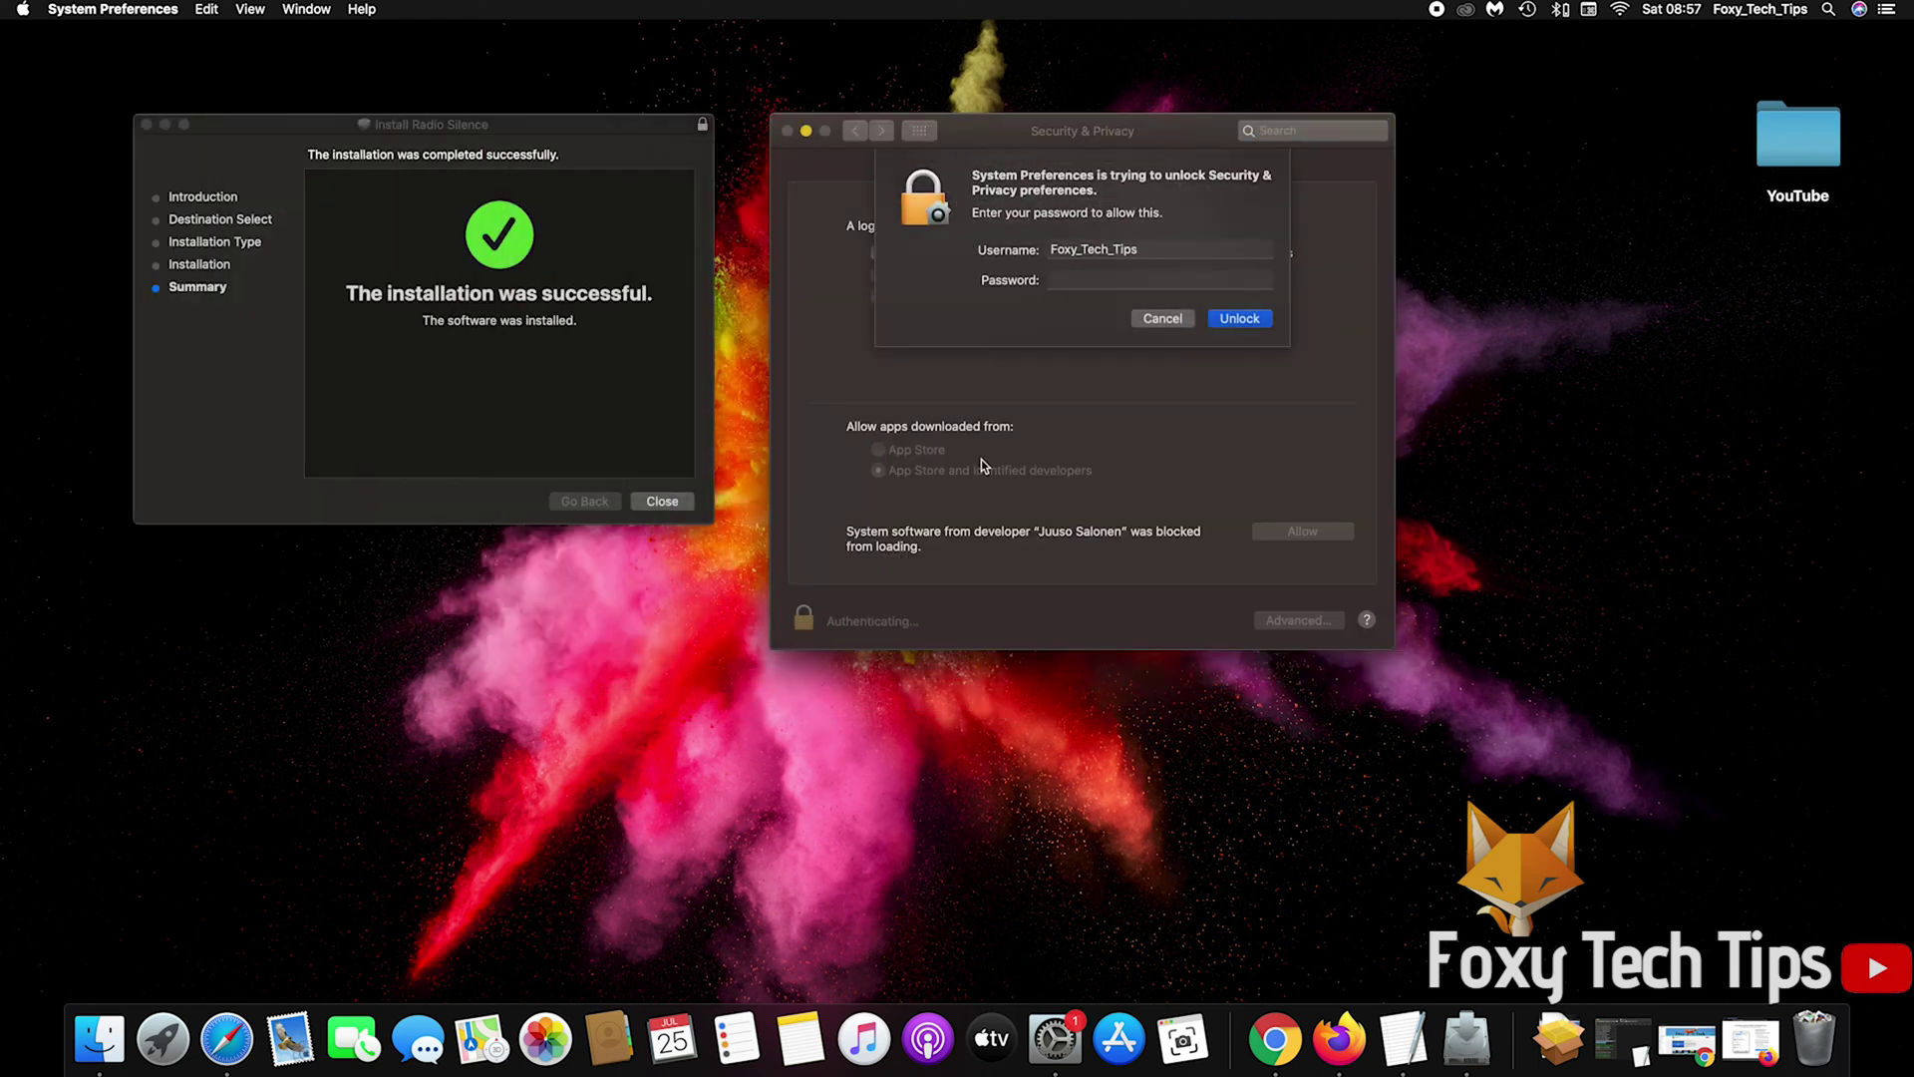
type("****")
key("Return")
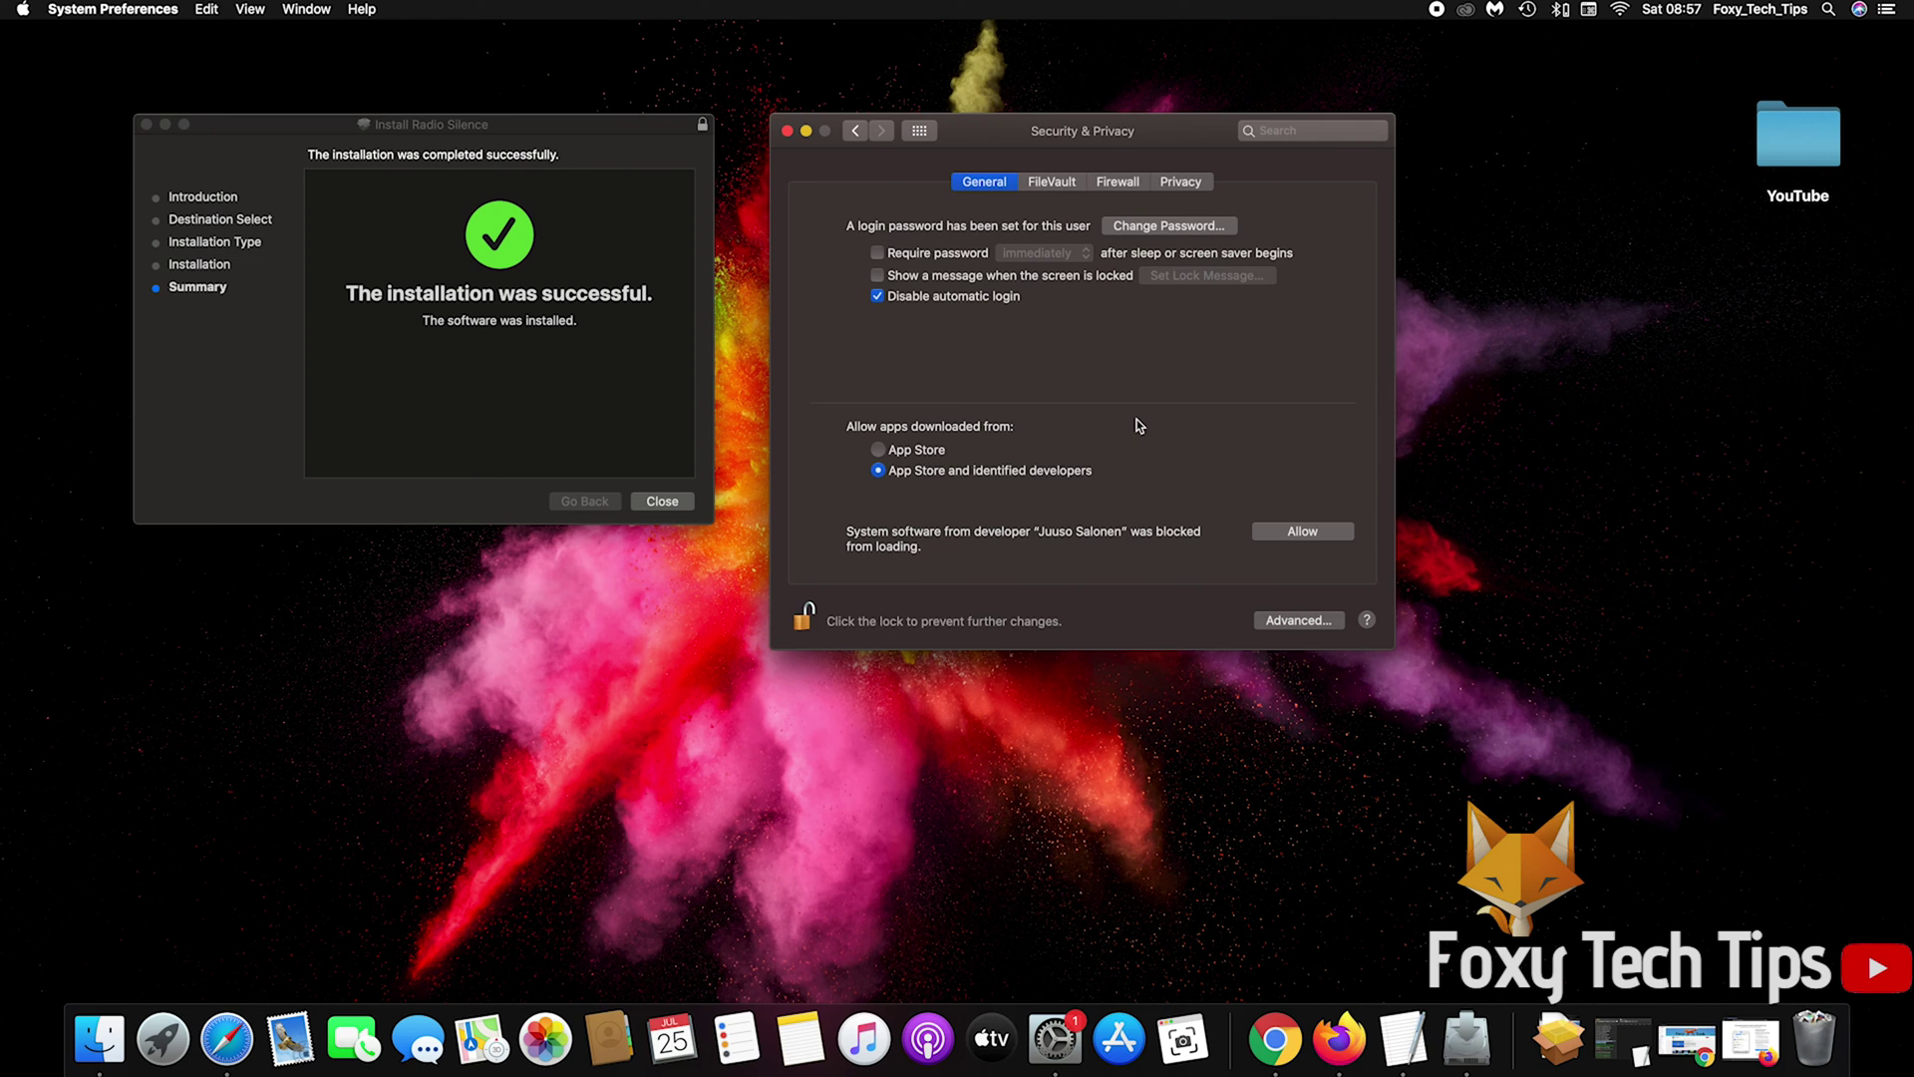
left_click(1270, 532)
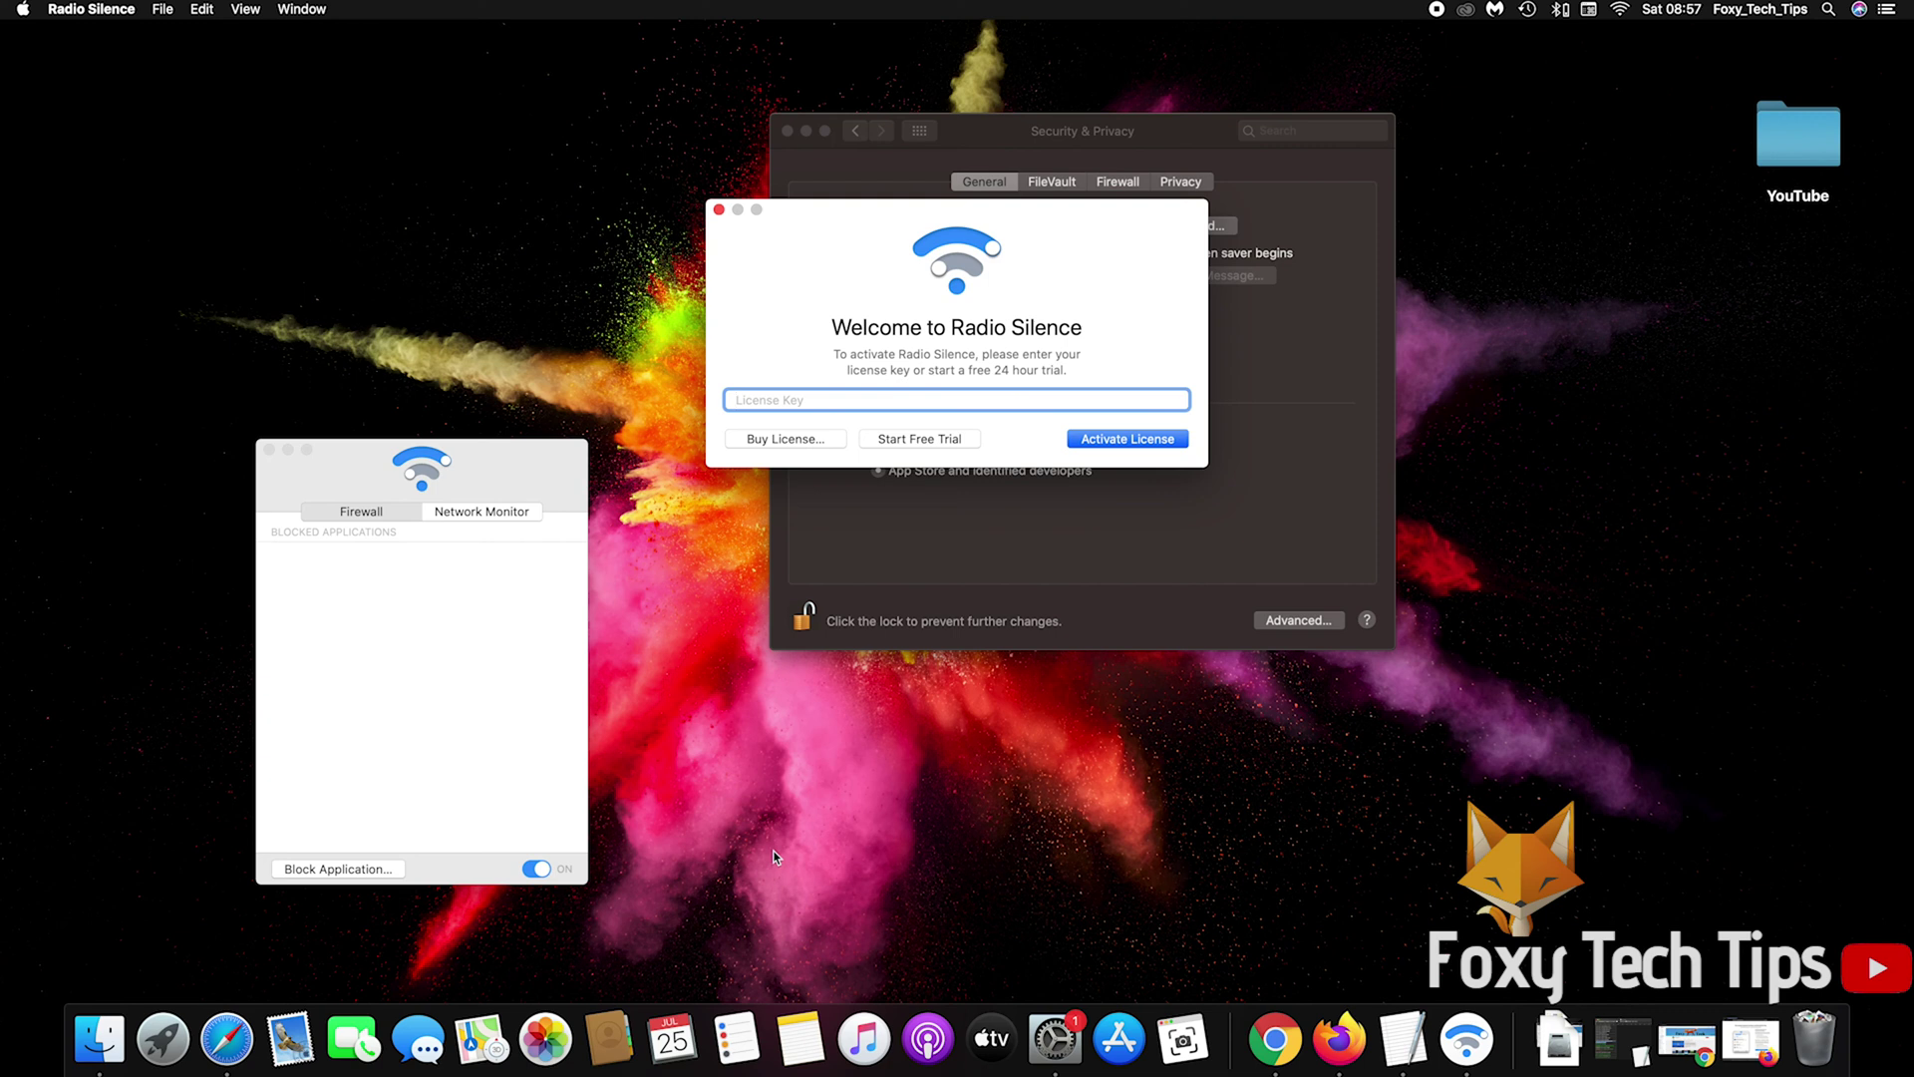
- Move the welcome dialog aside, minimise Security & Privacy, and start Radio Silence's 24-hour free trial
left_click_drag(899, 229, 395, 139)
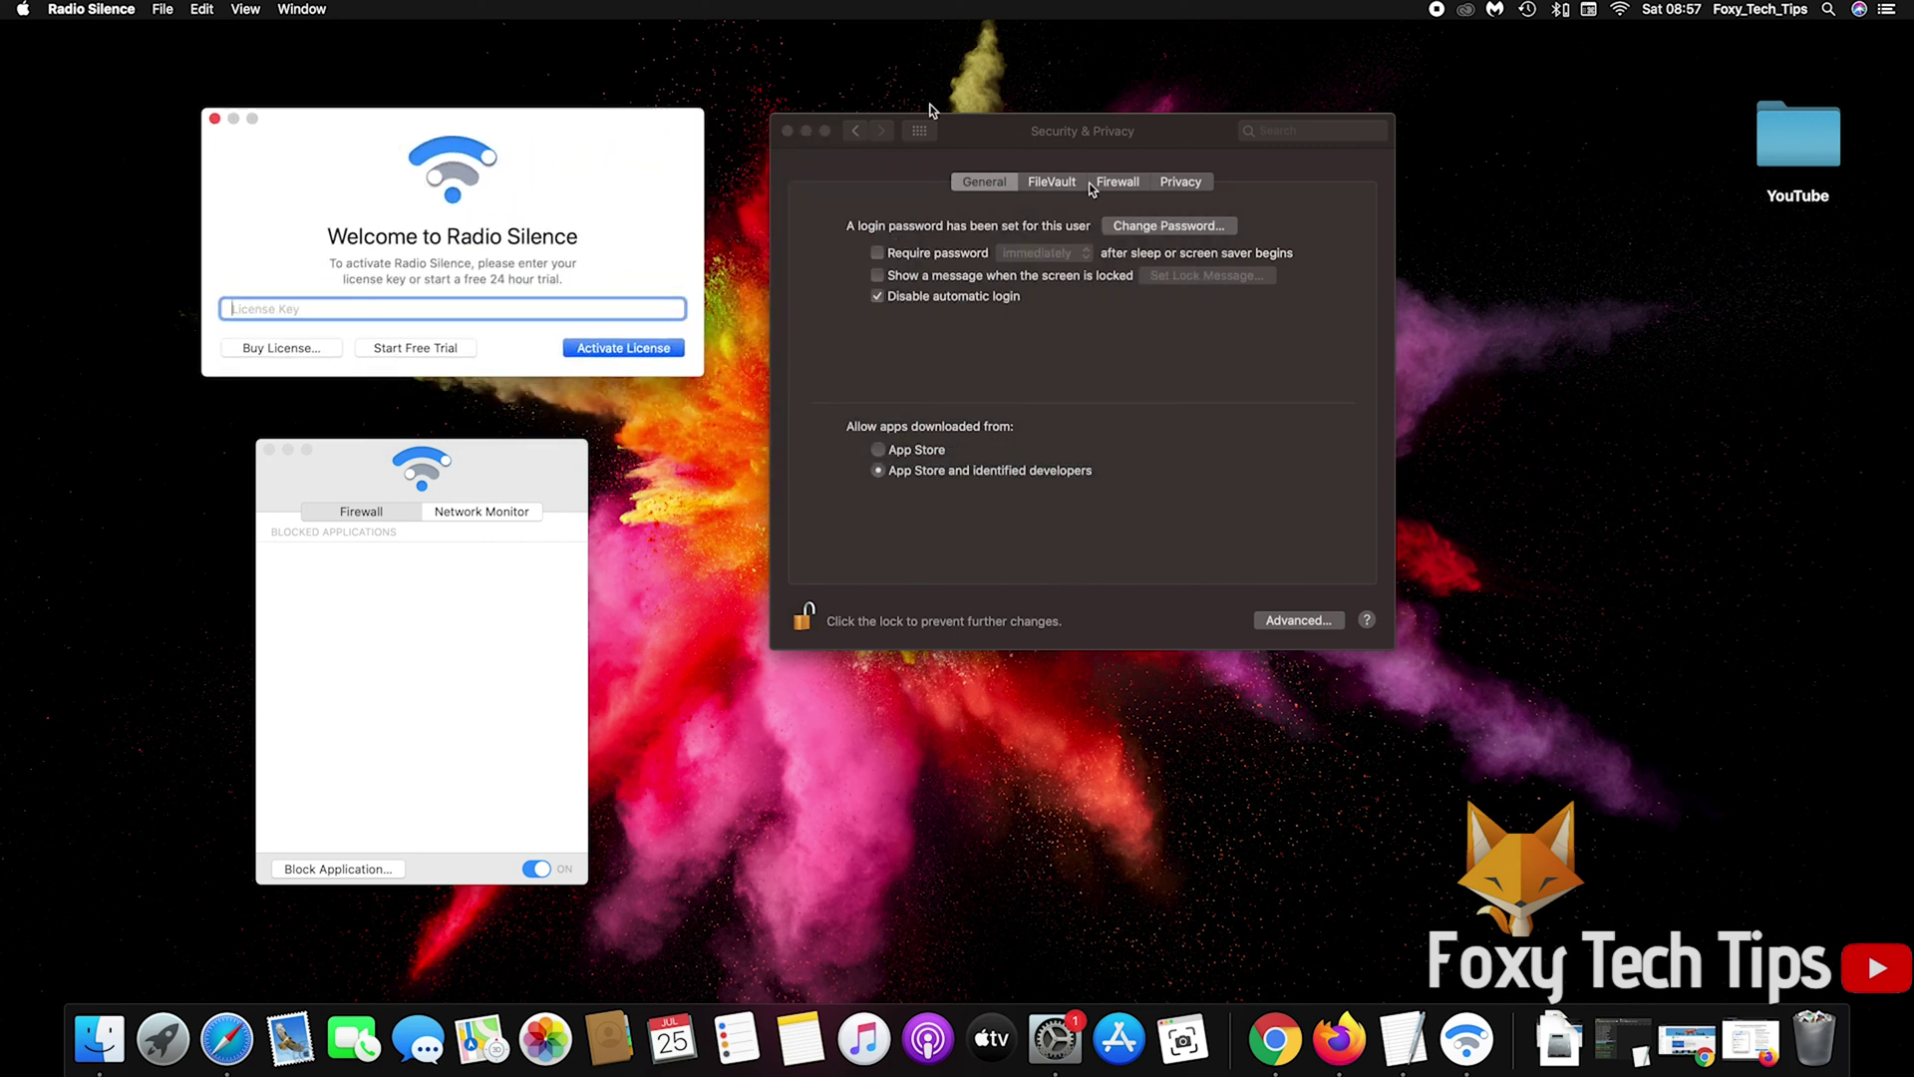
left_click(807, 131)
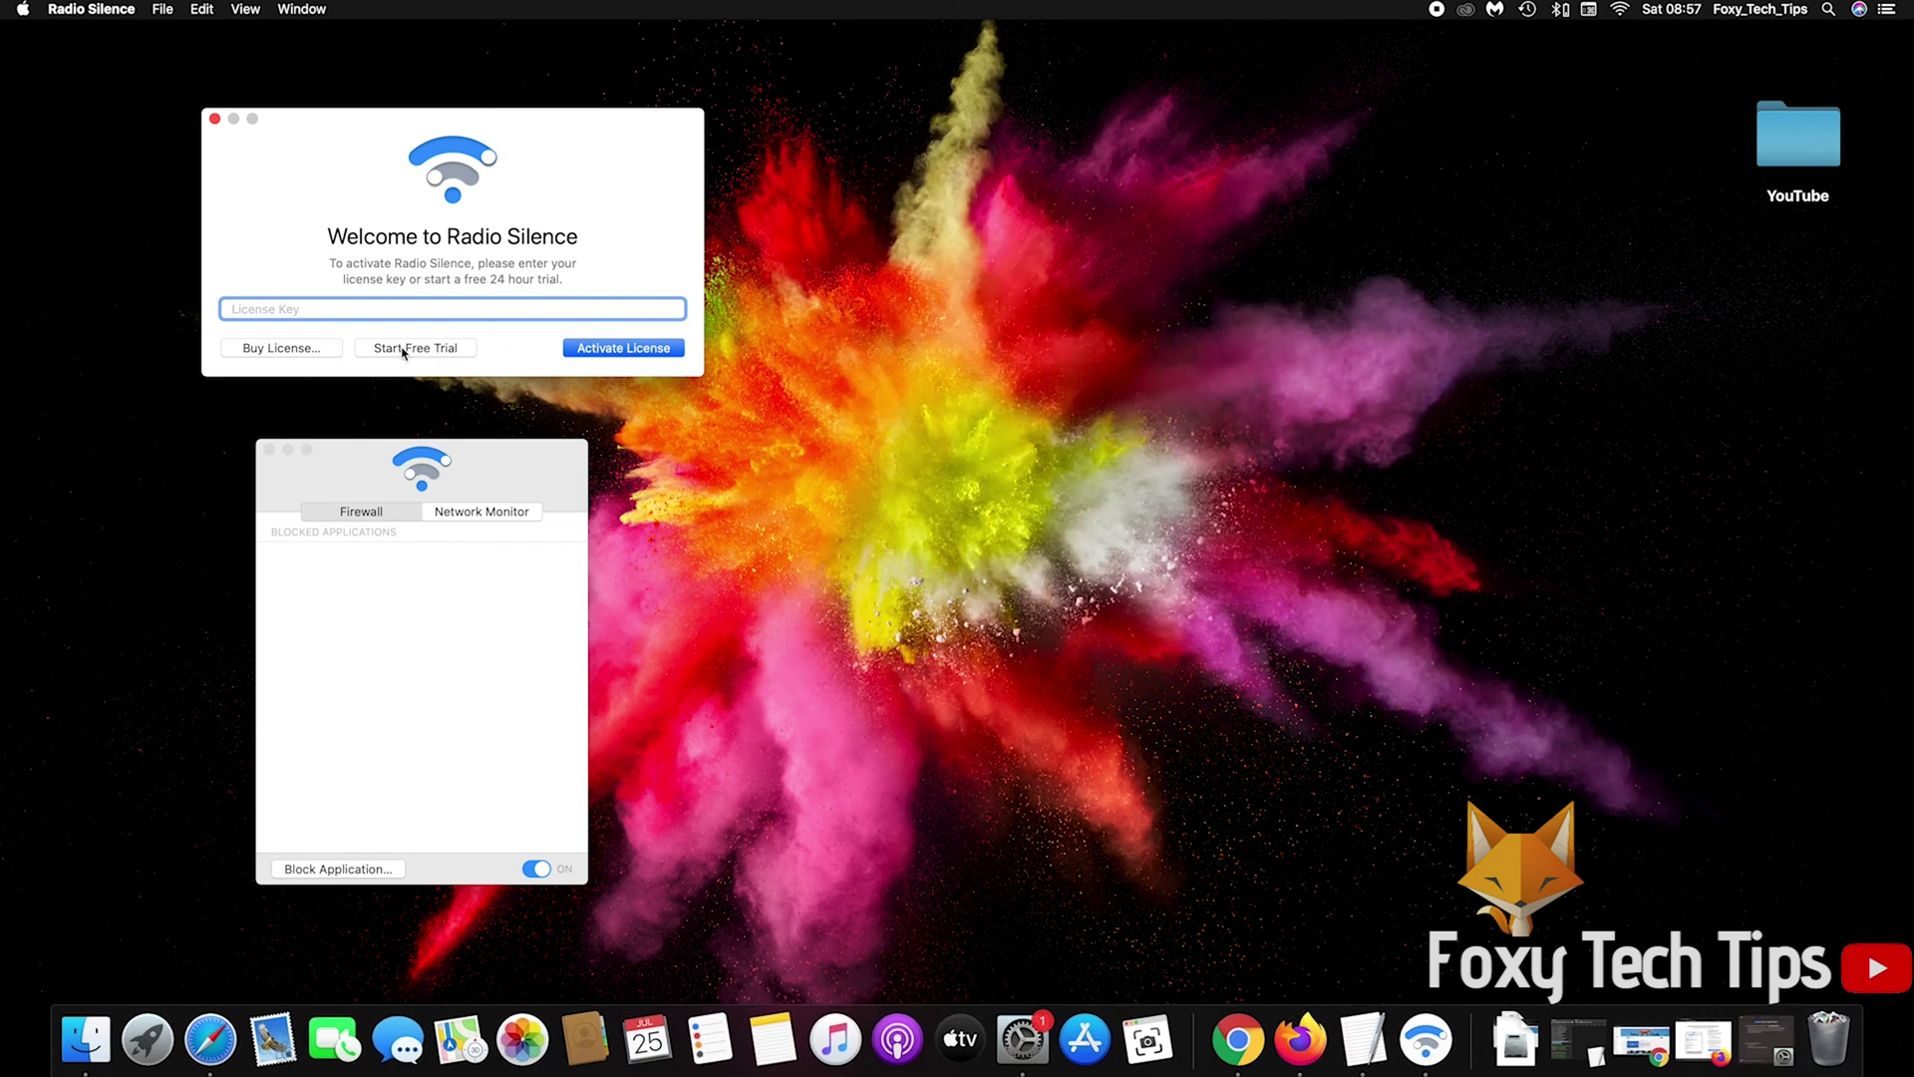
left_click(399, 351)
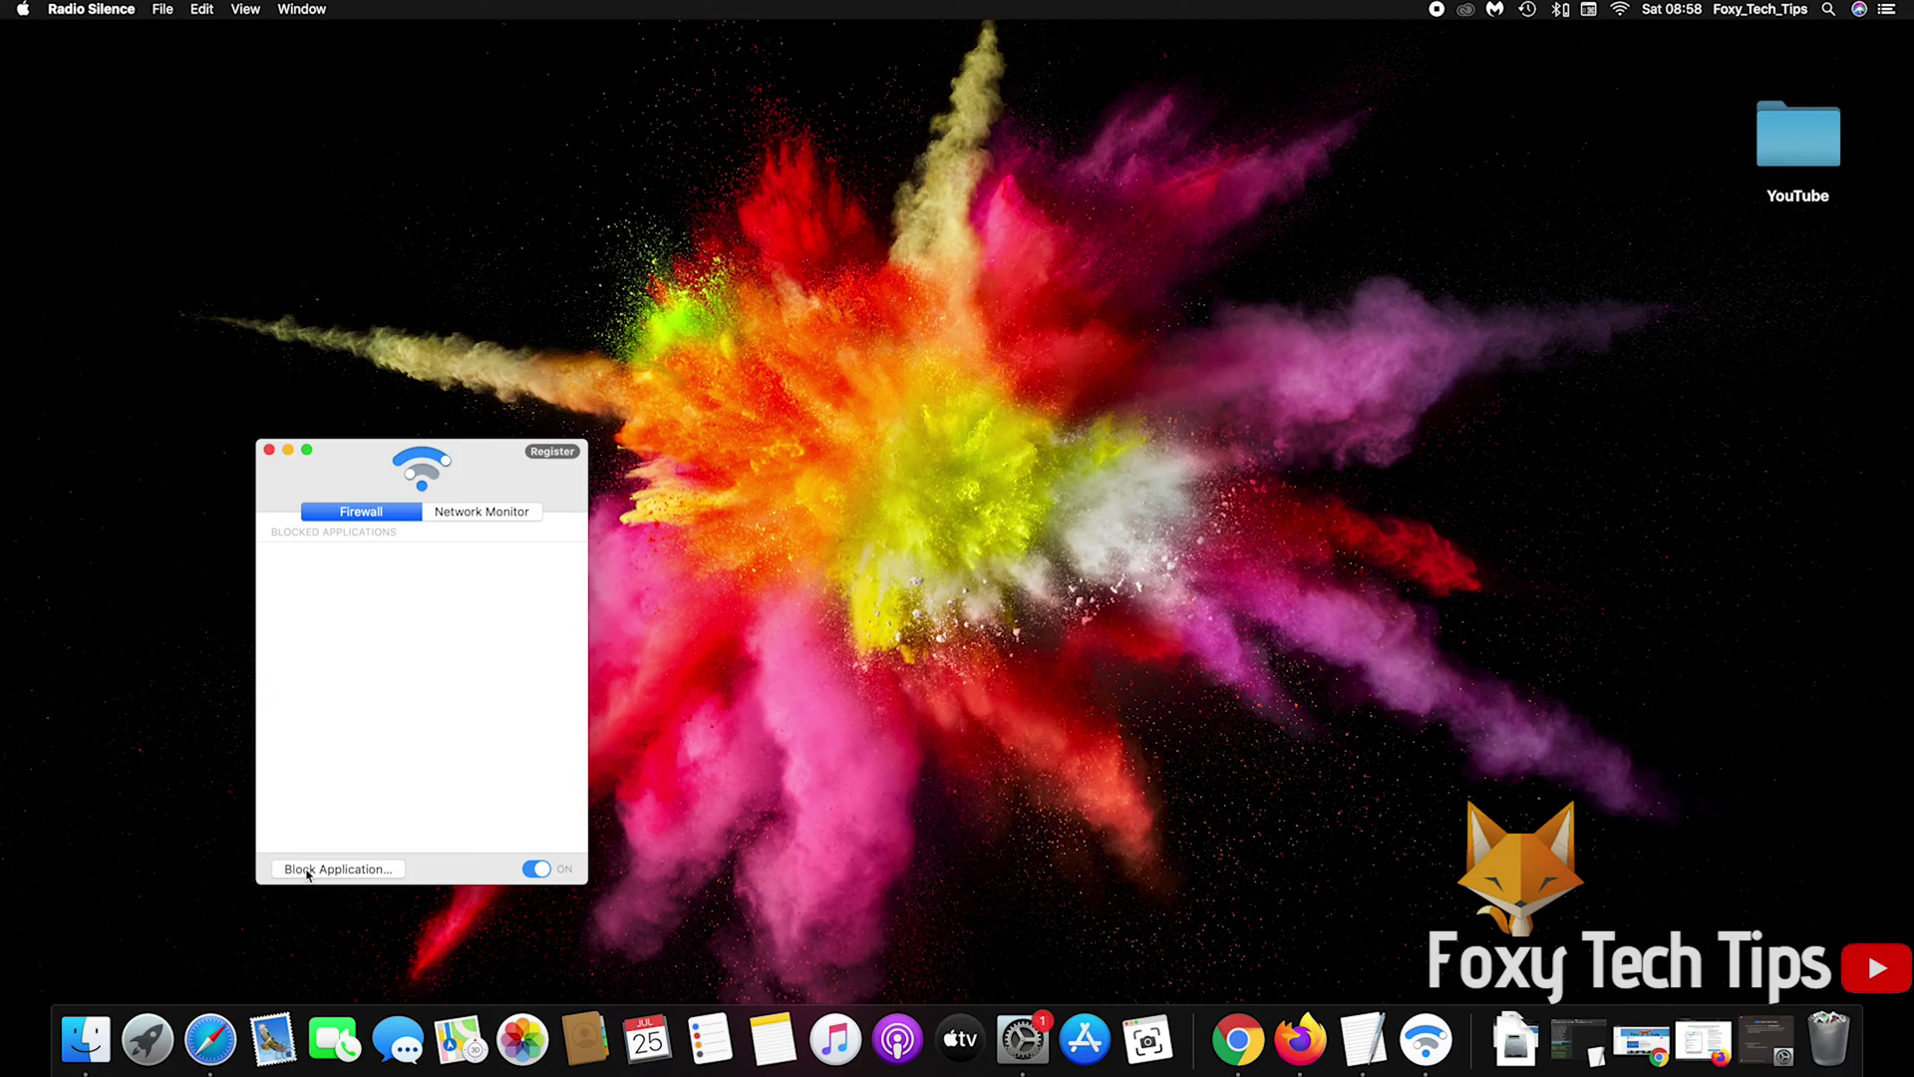
- Pick Firefox from the Applications folder as the app for Radio Silence to block
left_click(670, 1000)
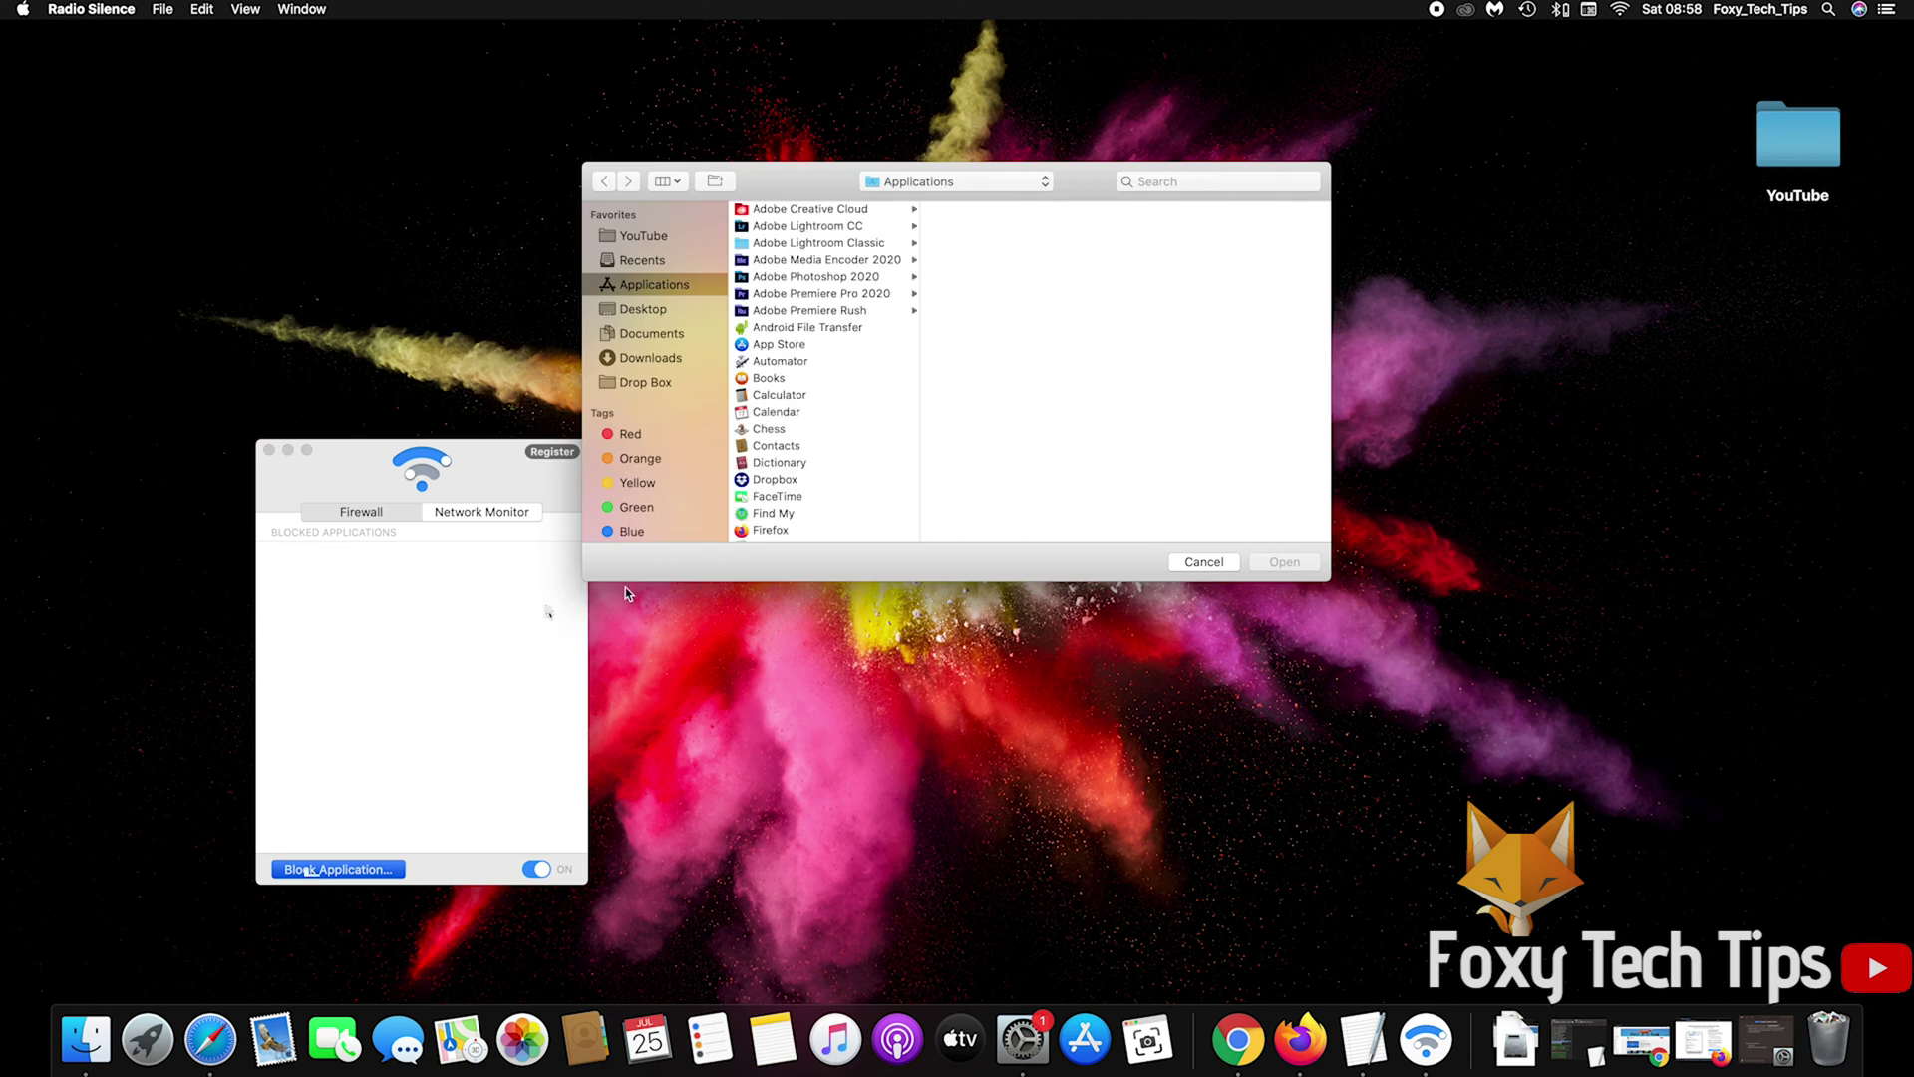
left_click(763, 534)
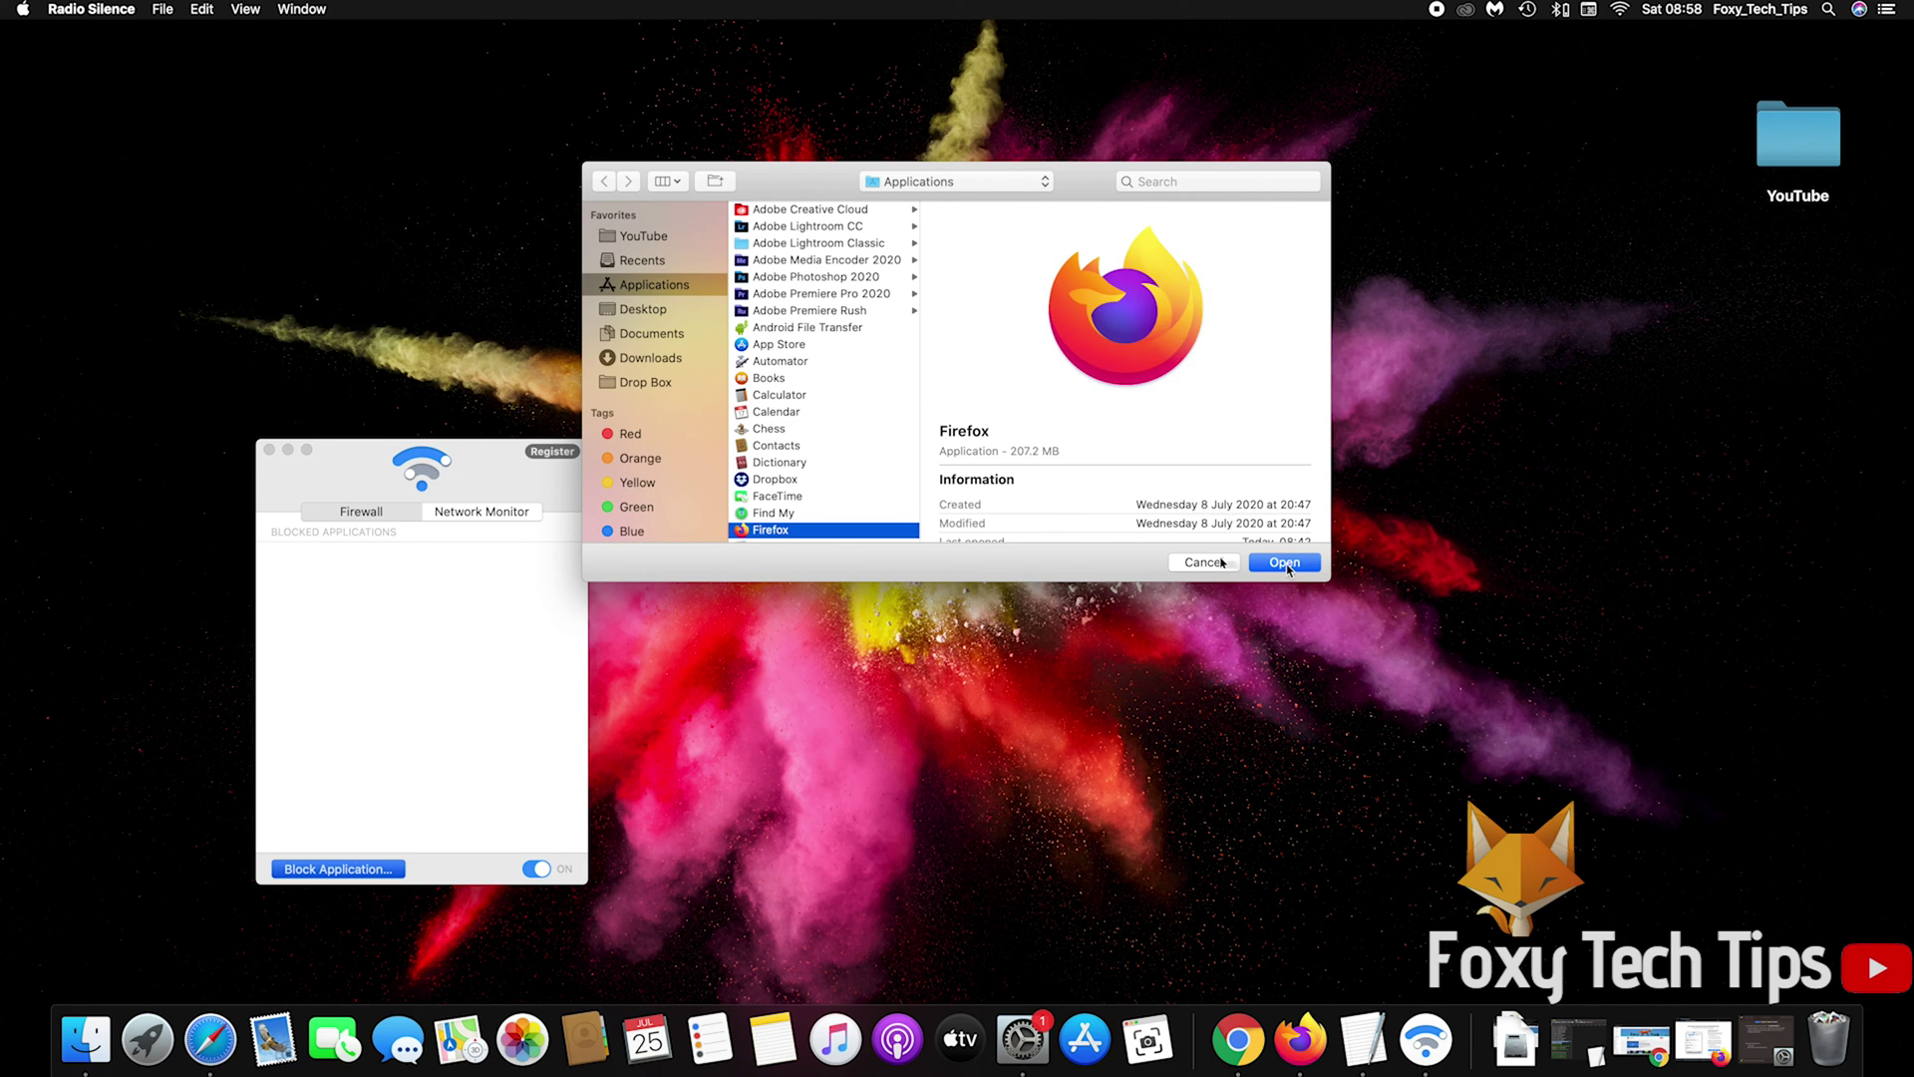
left_click(1284, 562)
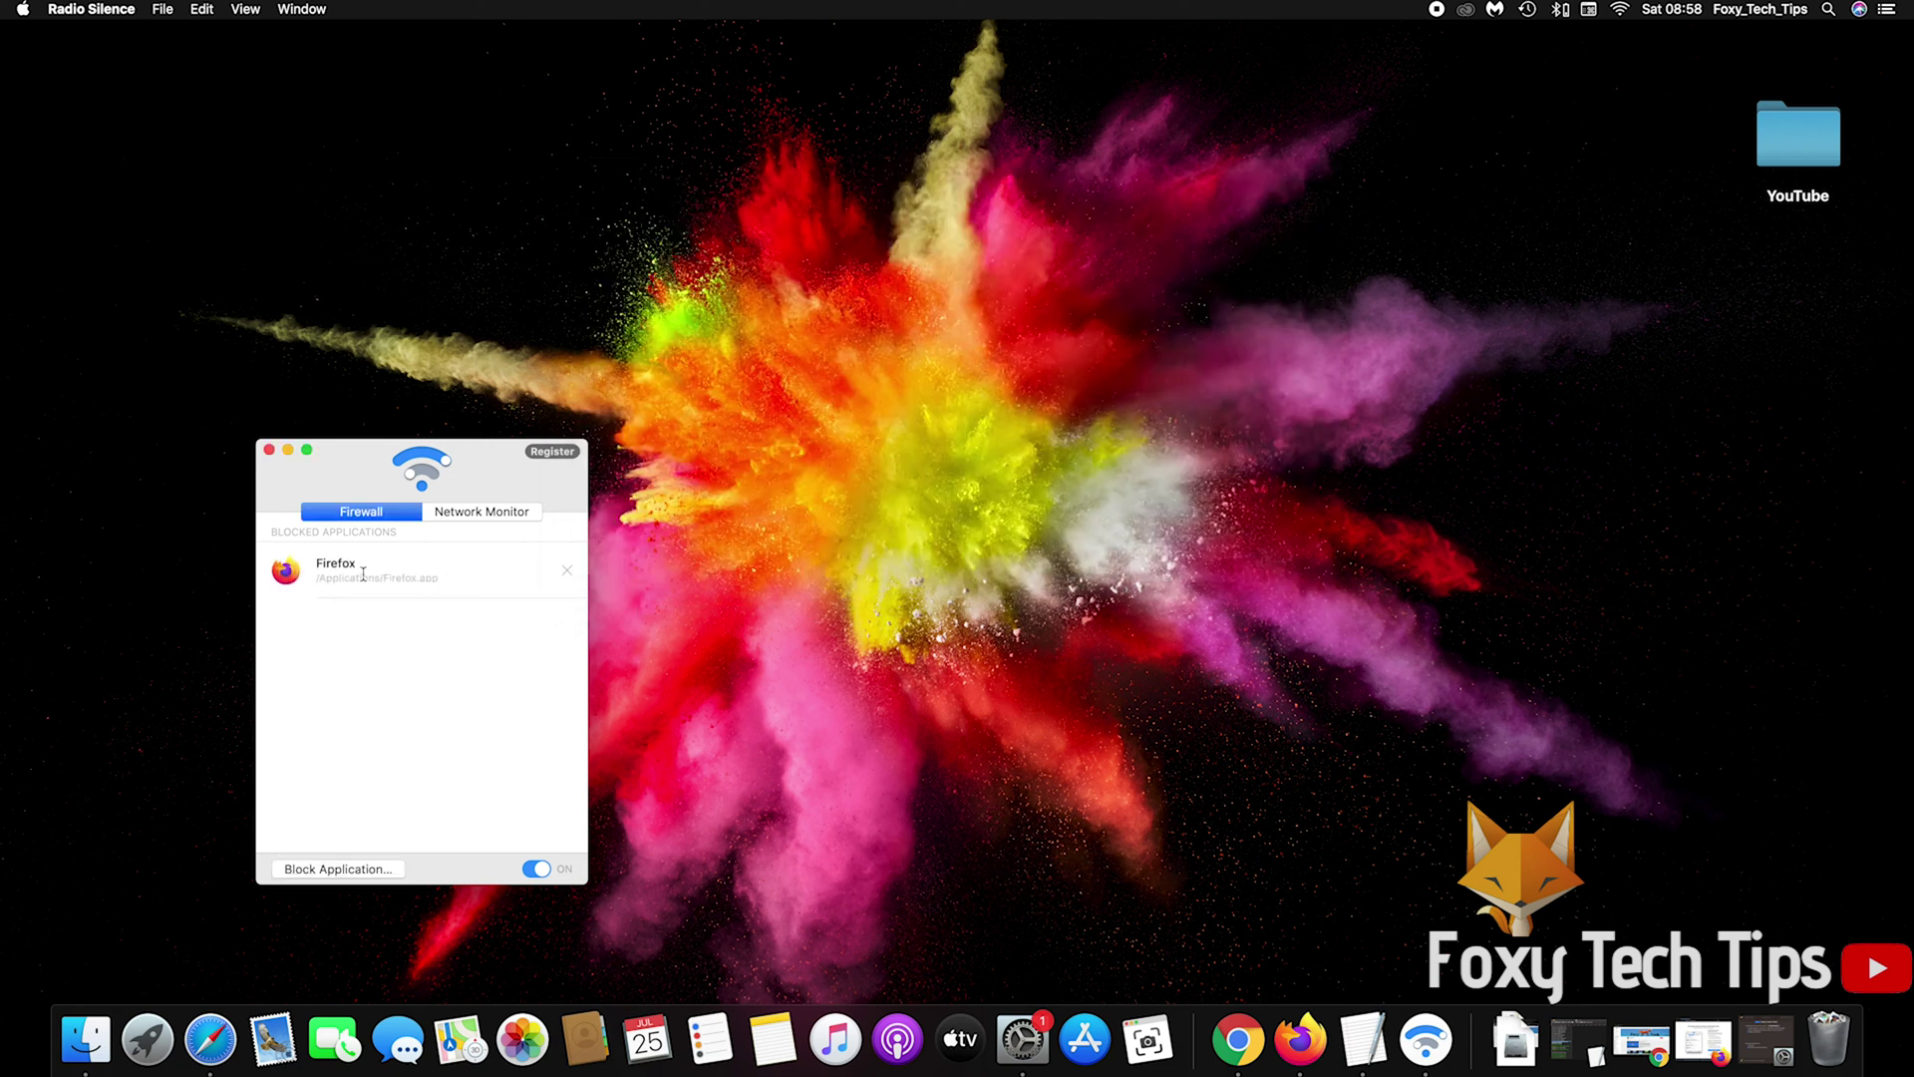